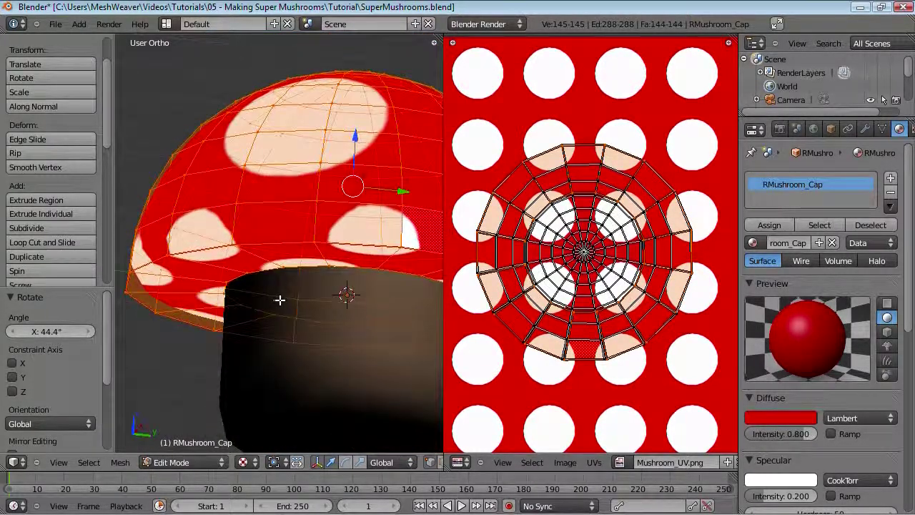
# Leave Edit Mode on the mushroom cap and view the spotted cap from the front and at an angle
pyautogui.press('KP_1')
pyautogui.scroll(-3, 315, 278)
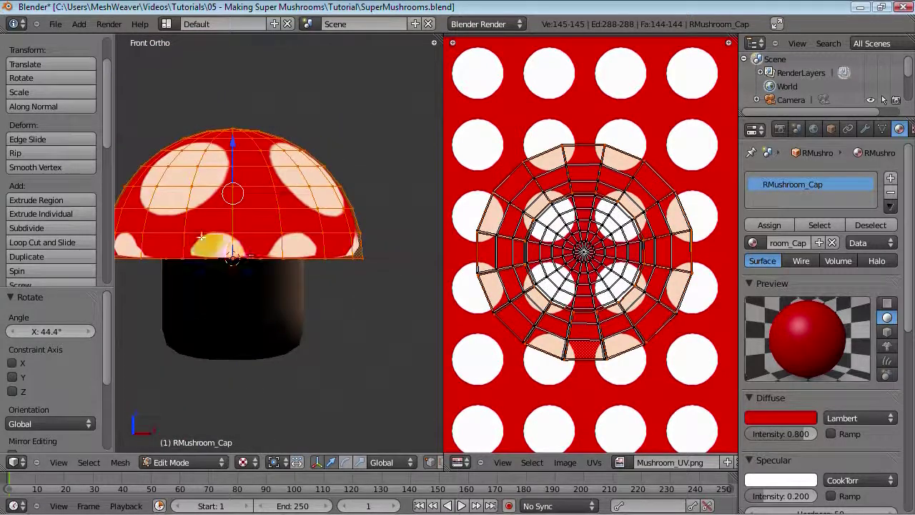
pyautogui.keyDown('shift'); pyautogui.moveTo(244, 253); pyautogui.dragTo(291, 268, button='middle'); pyautogui.keyUp('shift')
pyautogui.scroll(-2, 290, 268)
pyautogui.press('Tab')
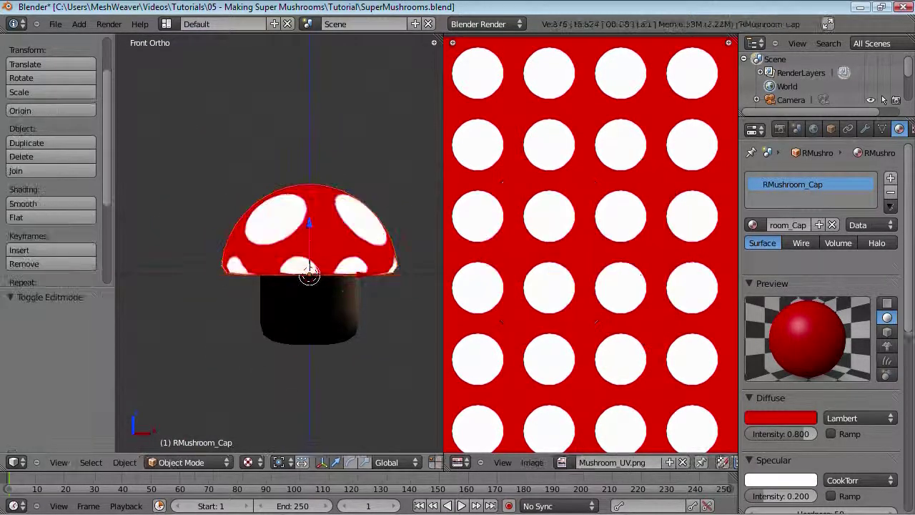
pyautogui.moveTo(309, 290); pyautogui.dragTo(320, 323, button='middle')
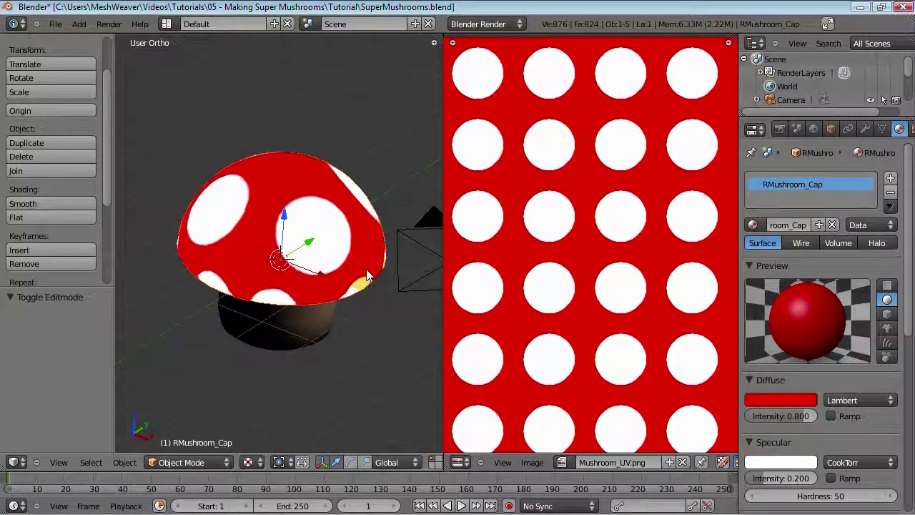
pyautogui.moveTo(229, 509)
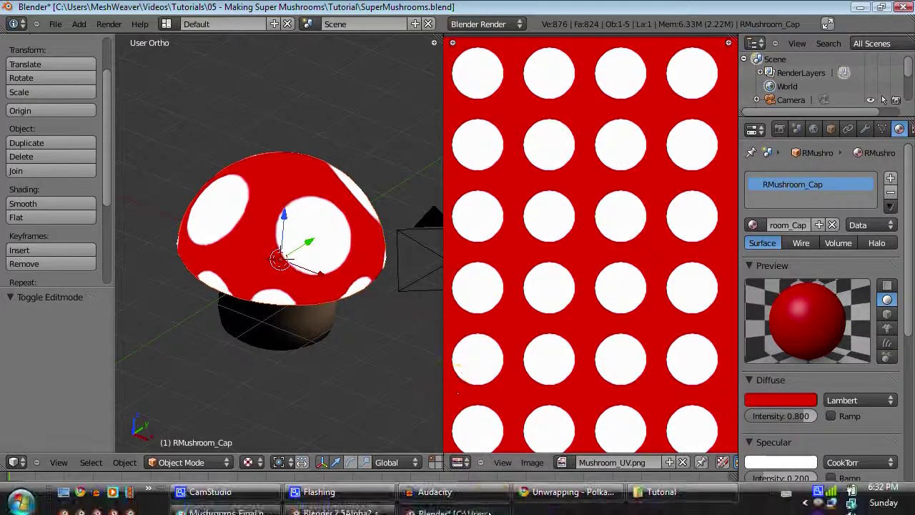
pyautogui.click(211, 483)
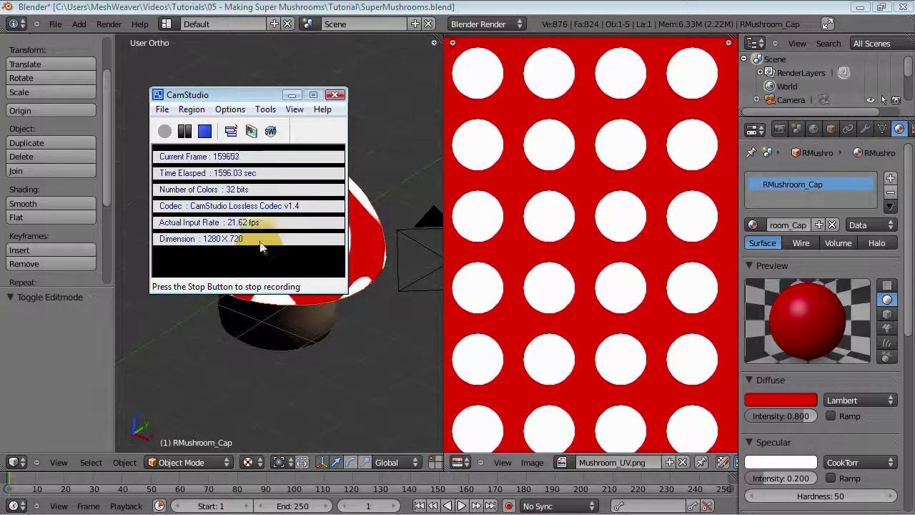
pyautogui.moveTo(368, 506)
pyautogui.click(447, 504)
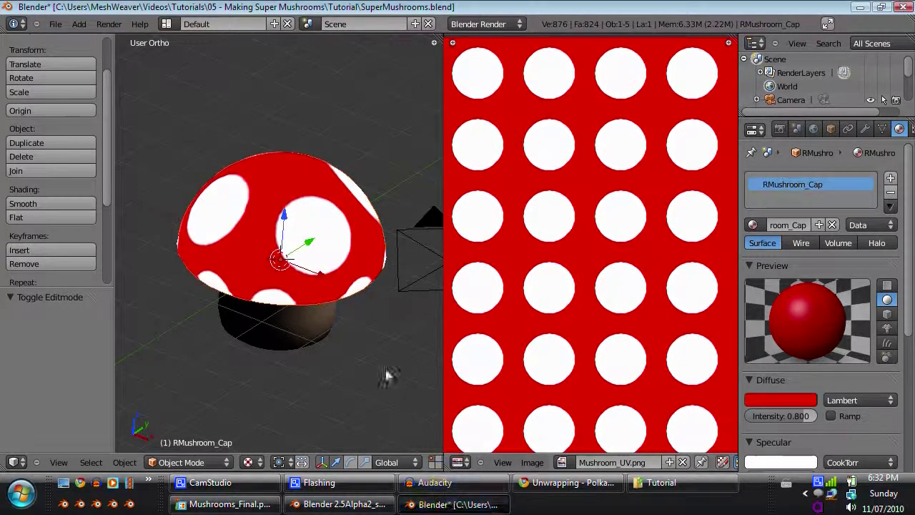
# Render the scene through the camera to check how the cap's surface renders, and return to the front view
pyautogui.press('KP_1')
pyautogui.scroll(2, 325, 287)
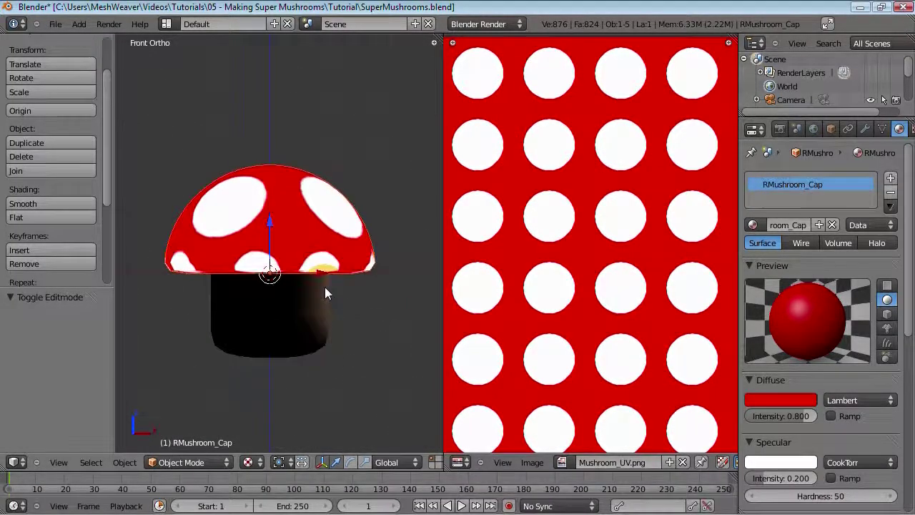
pyautogui.press('F12')
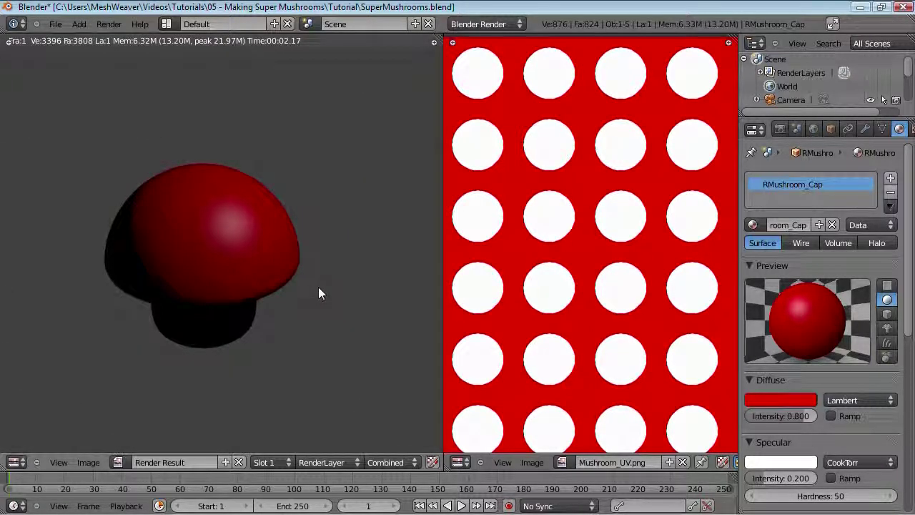
pyautogui.press('Escape')
pyautogui.scroll(1, 319, 287)
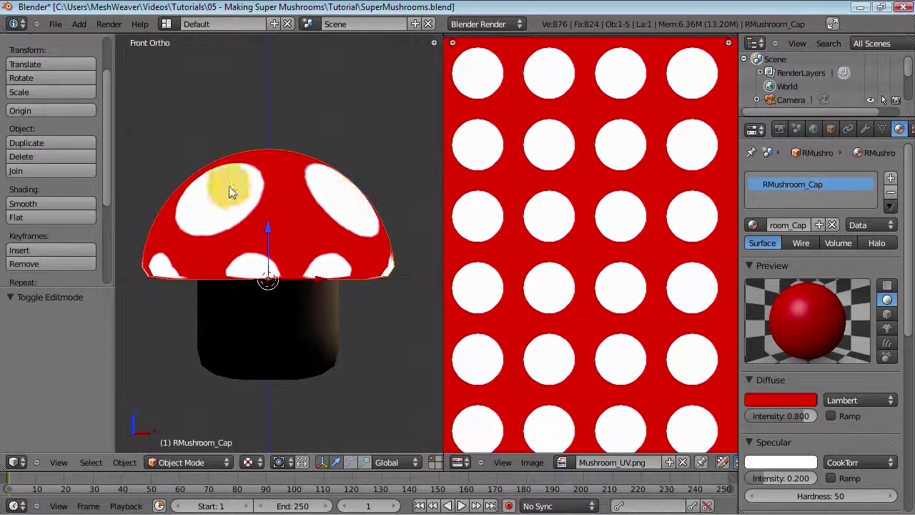
pyautogui.scroll(-2, 870, 135)
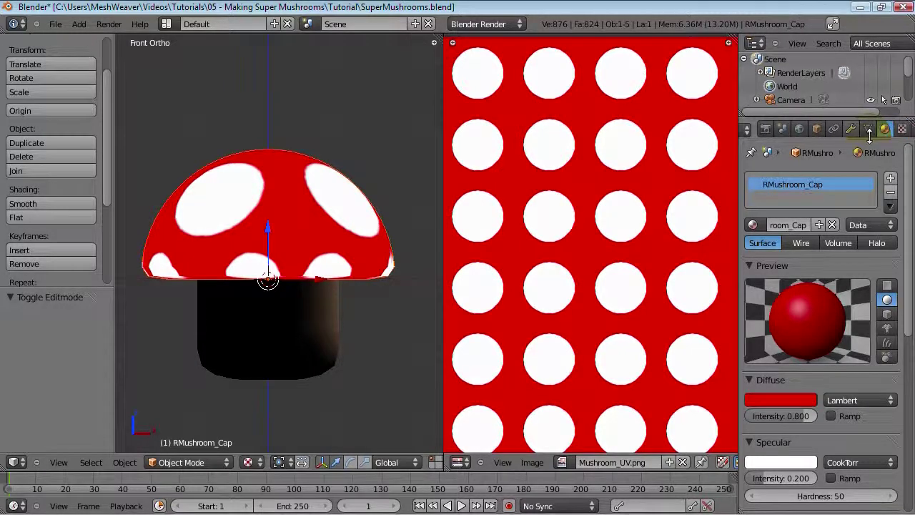
# Open the cap's texture settings and compare the mushroom in different viewport shading modes from the front and at an angle
pyautogui.click(888, 129)
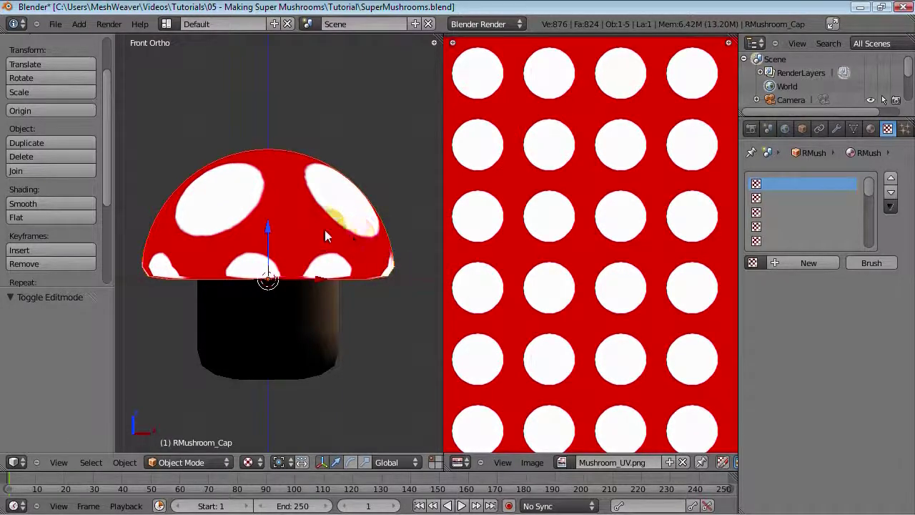
pyautogui.scroll(-6, 325, 236)
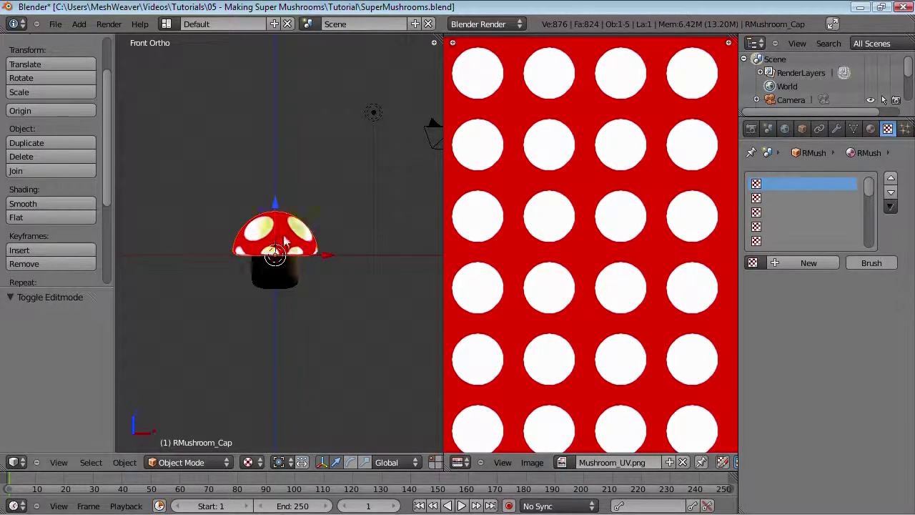
pyautogui.scroll(3, 290, 206)
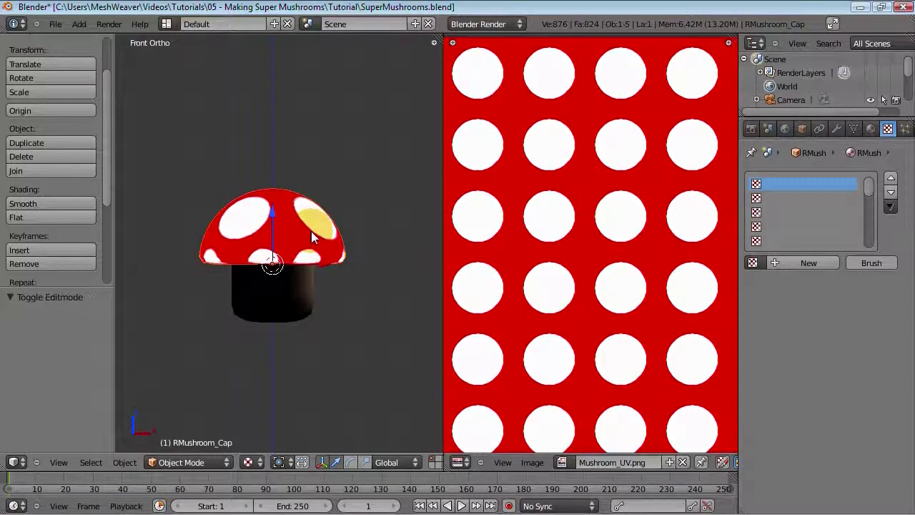
pyautogui.hotkey('shift', 'z')
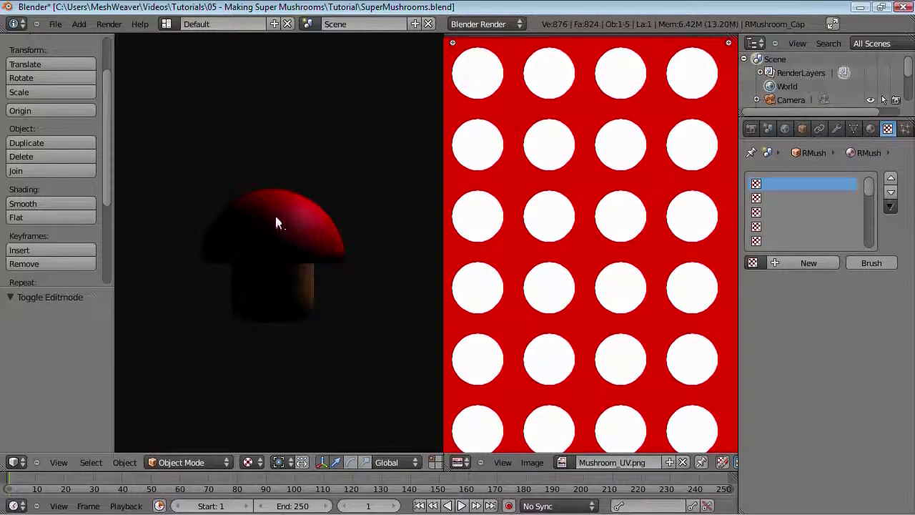
pyautogui.hotkey('shift', 'z')
pyautogui.press('KP_1')
pyautogui.moveTo(262, 252)
pyautogui.mouseDown(button='middle')
pyautogui.moveTo(286, 265)
pyautogui.moveTo(301, 291)
pyautogui.mouseUp(button='middle')
pyautogui.hotkey('shift', 'z')
pyautogui.hotkey('shift', 'z')
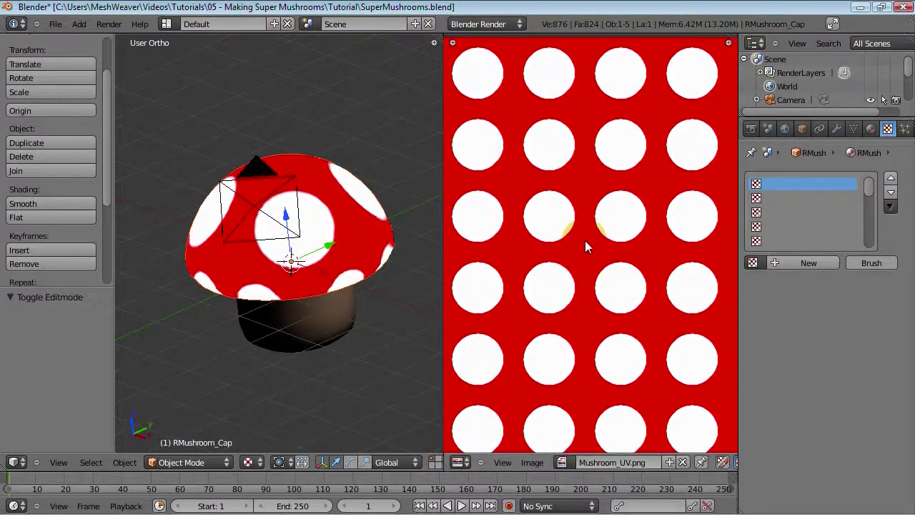
pyautogui.scroll(-3, 585, 239)
pyautogui.scroll(3, 585, 238)
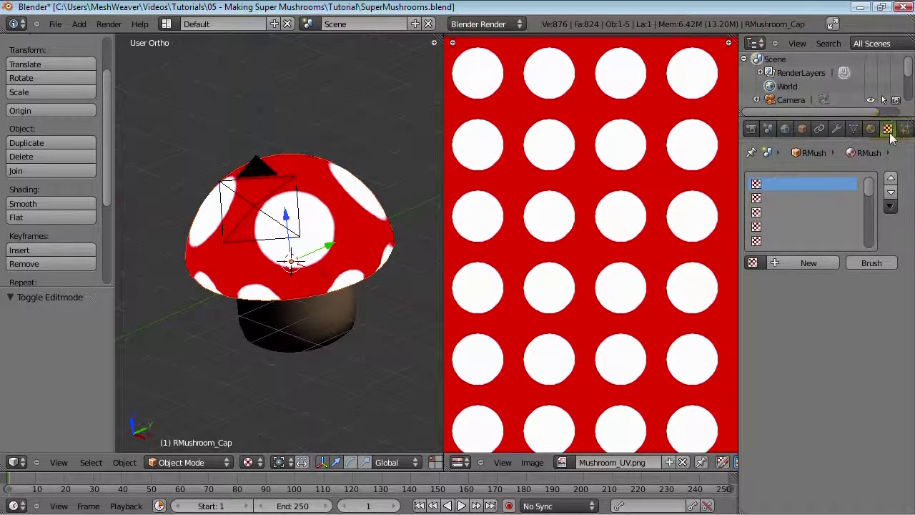
# Add a new texture to the cap's material and name it RMushroom_Cap
pyautogui.click(797, 257)
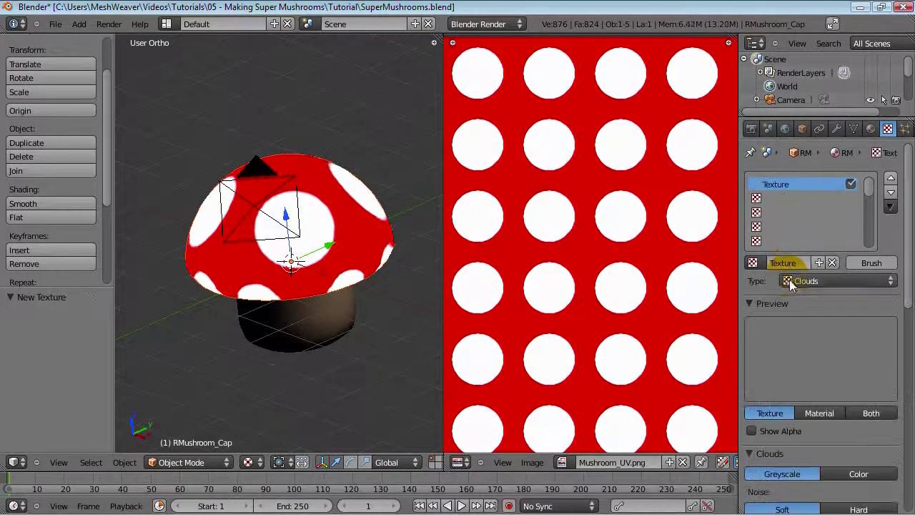
pyautogui.click(795, 262)
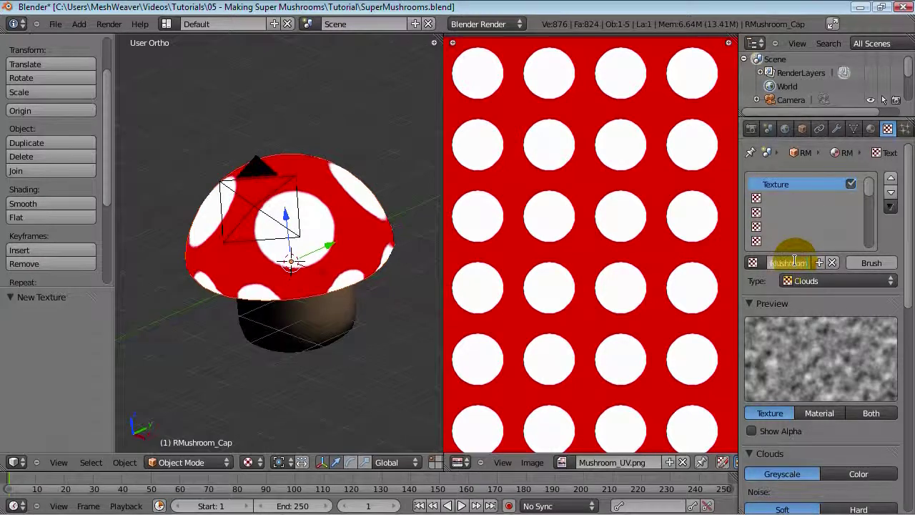
pyautogui.write('RMushroom_Cap')
pyautogui.press('Return')
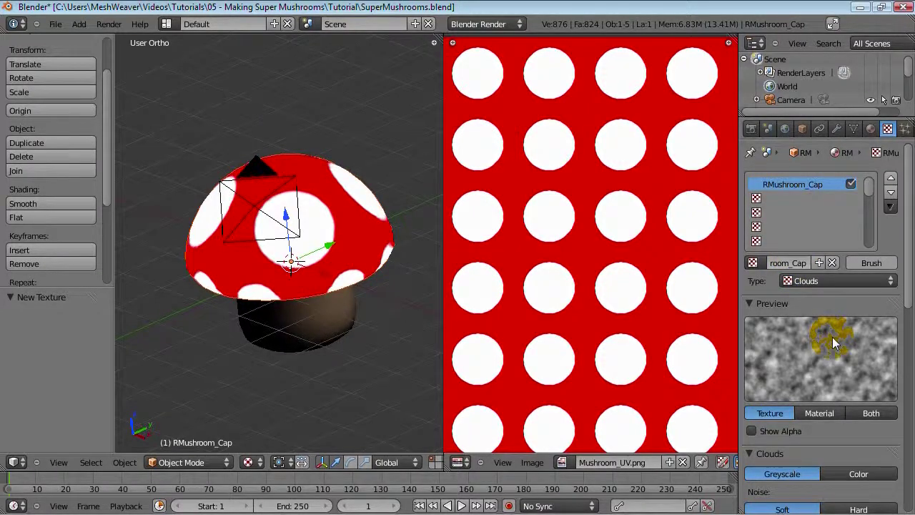
# Change the texture type to Image or Movie and assign the already loaded image Mushroom_UV.png
pyautogui.scroll(-2, 827, 333)
pyautogui.click(809, 254)
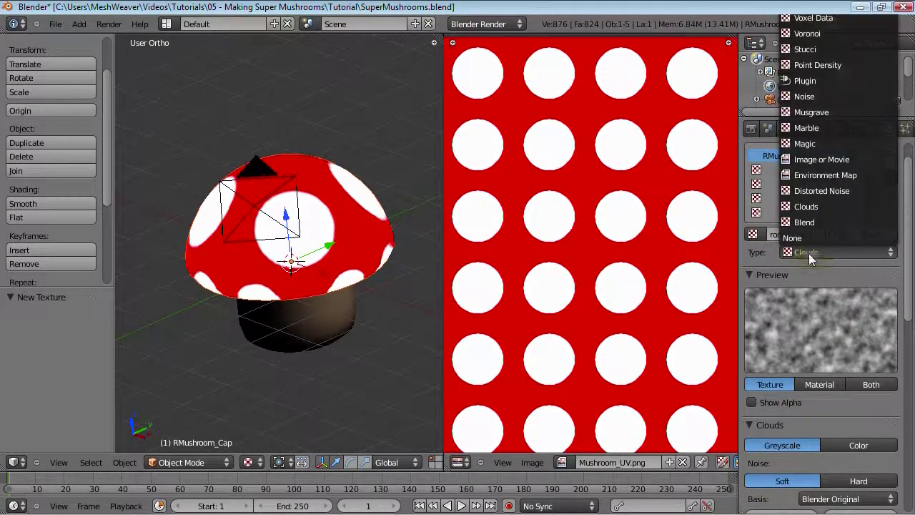
pyautogui.click(814, 161)
pyautogui.scroll(-5, 837, 359)
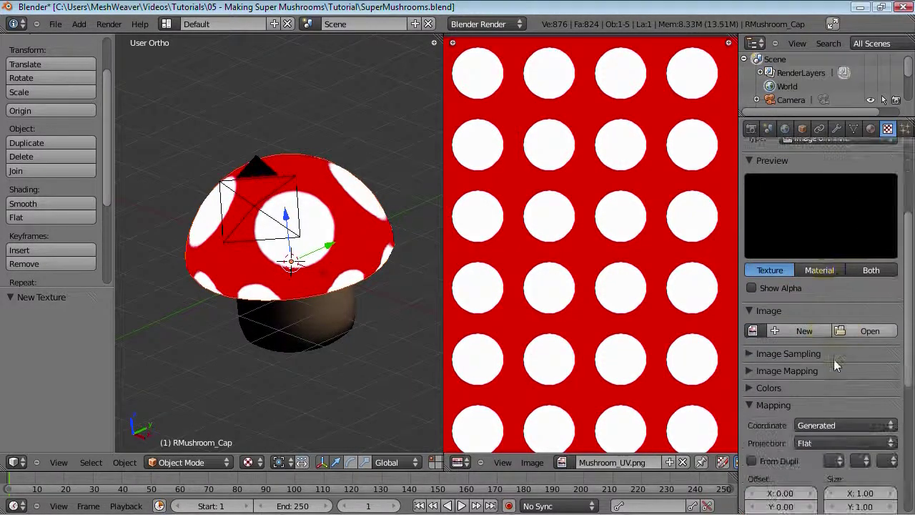
pyautogui.click(754, 330)
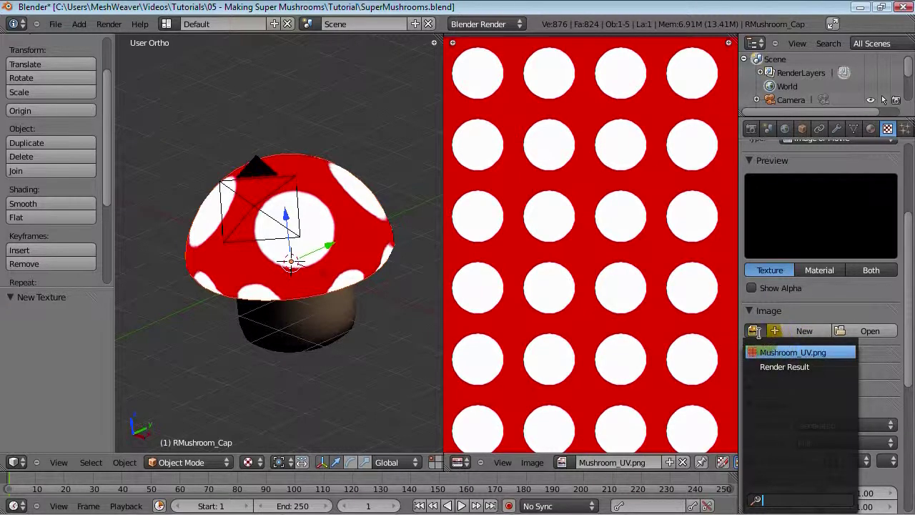
pyautogui.click(792, 352)
# Set the texture's mapping coordinate to UV and its layer to UVTex
pyautogui.scroll(-5, 808, 357)
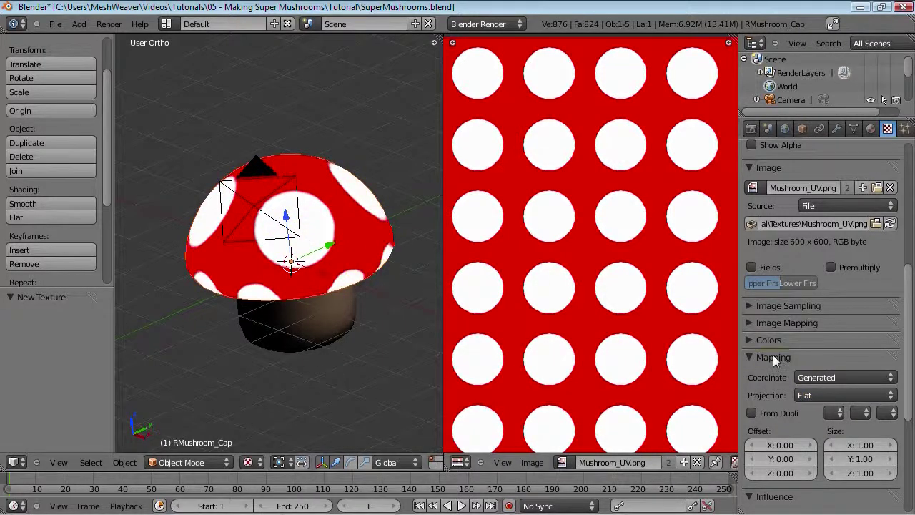
pyautogui.click(834, 377)
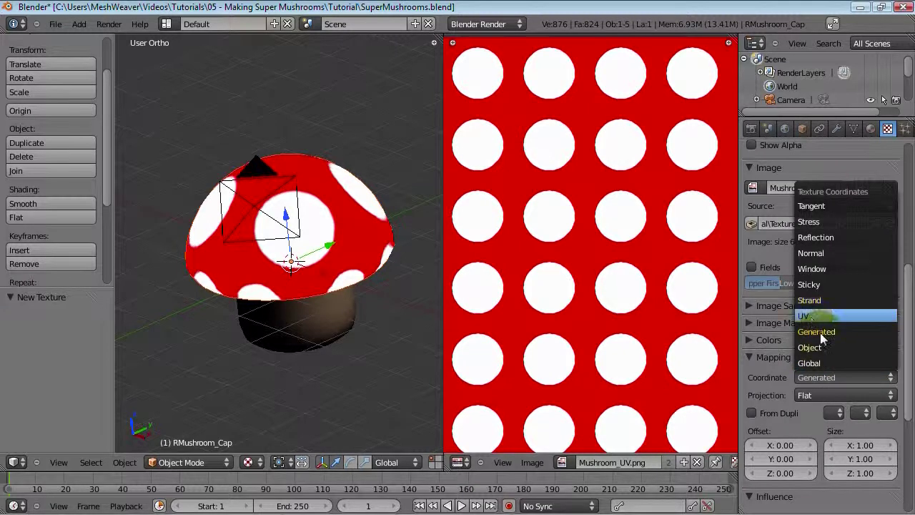
pyautogui.click(807, 316)
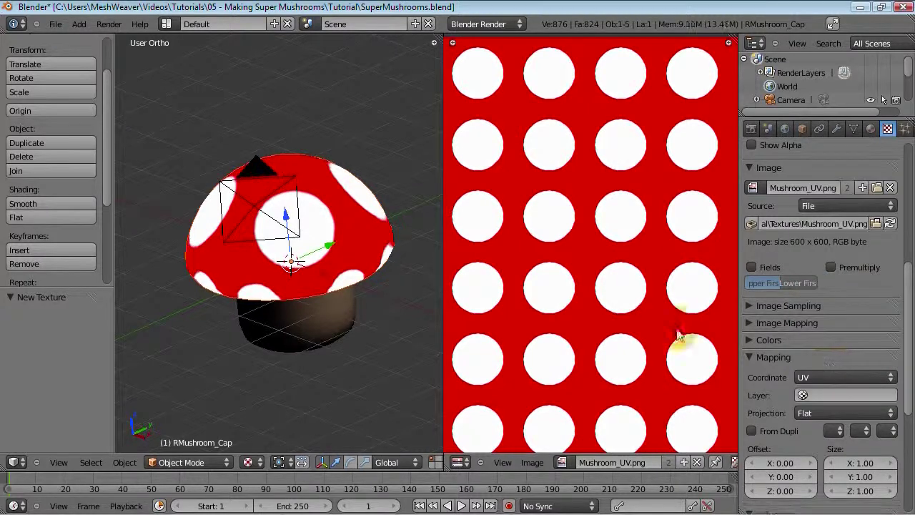
pyautogui.click(837, 396)
pyautogui.click(815, 249)
pyautogui.click(473, 282)
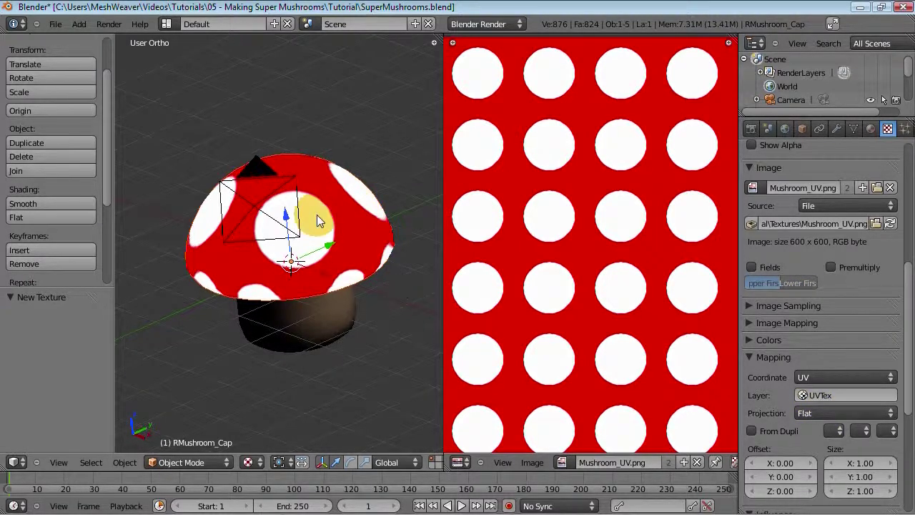
# Render the scene to check the spot texture on the mushroom cap, and close the render
pyautogui.scroll(-4, 356, 195)
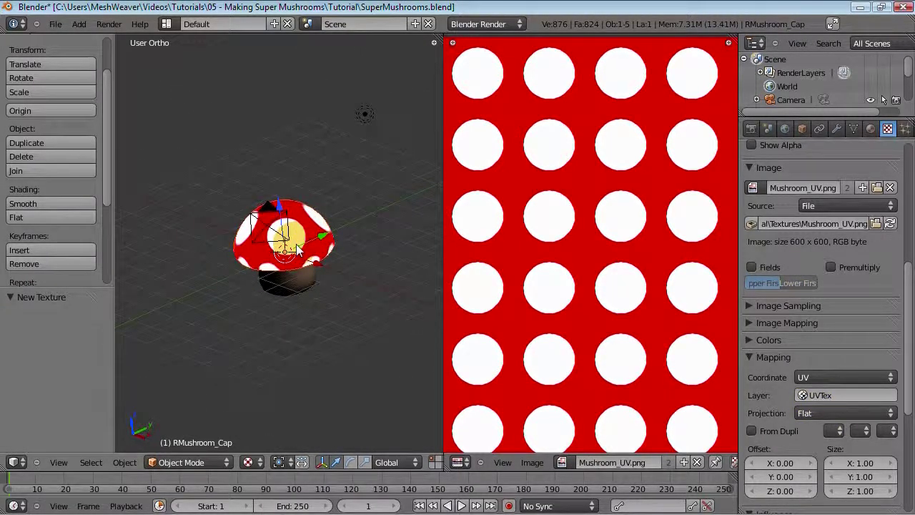
pyautogui.press('F12')
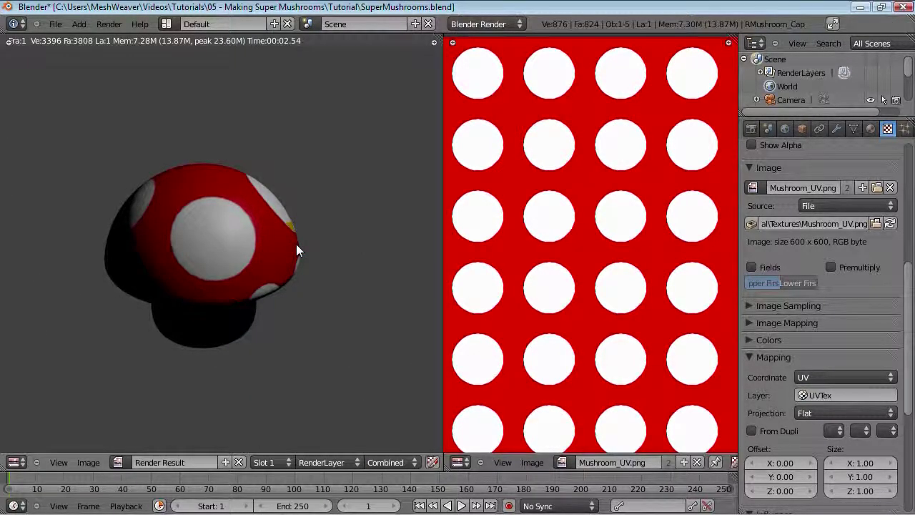
pyautogui.press('Escape')
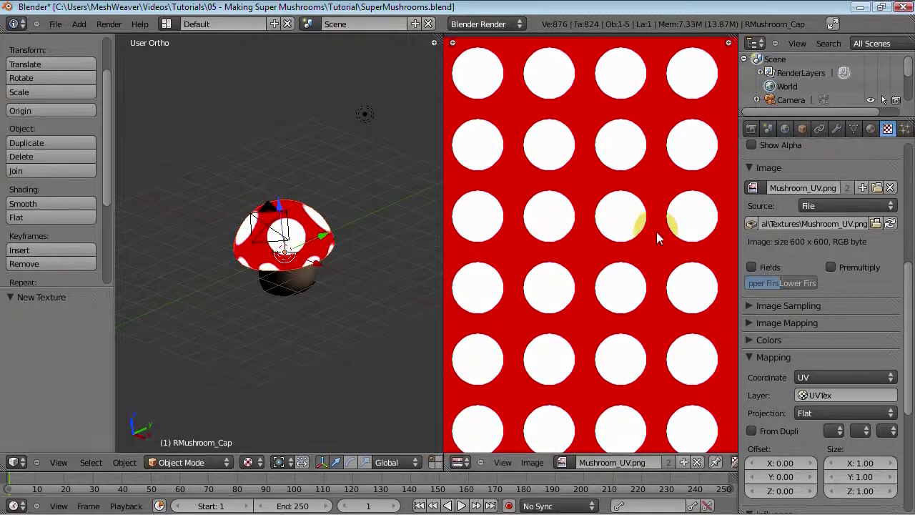
# Merge the UV image area into the 3D view and show the mushroom through the camera in solid shading
pyautogui.moveTo(453, 42); pyautogui.dragTo(472, 215)
pyautogui.scroll(3, 480, 249)
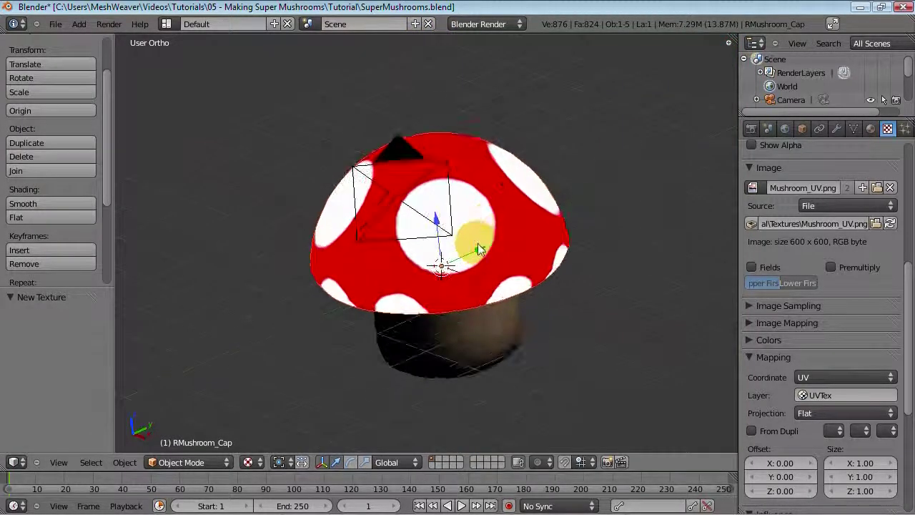
pyautogui.press('KP_1')
pyautogui.press('z')
pyautogui.press('z')
pyautogui.moveTo(478, 244); pyautogui.dragTo(478, 244, button='middle')
pyautogui.press('KP_0')
pyautogui.scroll(2, 478, 244)
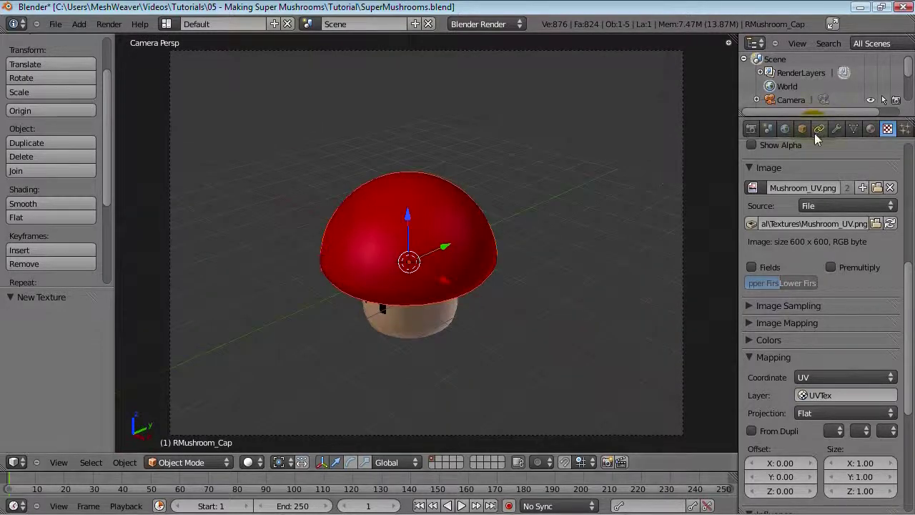
# Add an Empty object at the scene origin
pyautogui.scroll(-3, 519, 229)
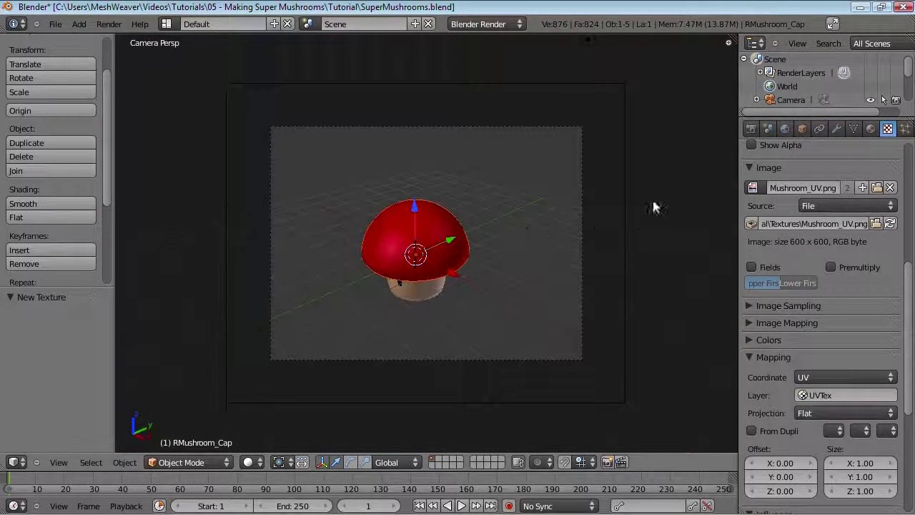
pyautogui.scroll(1, 486, 281)
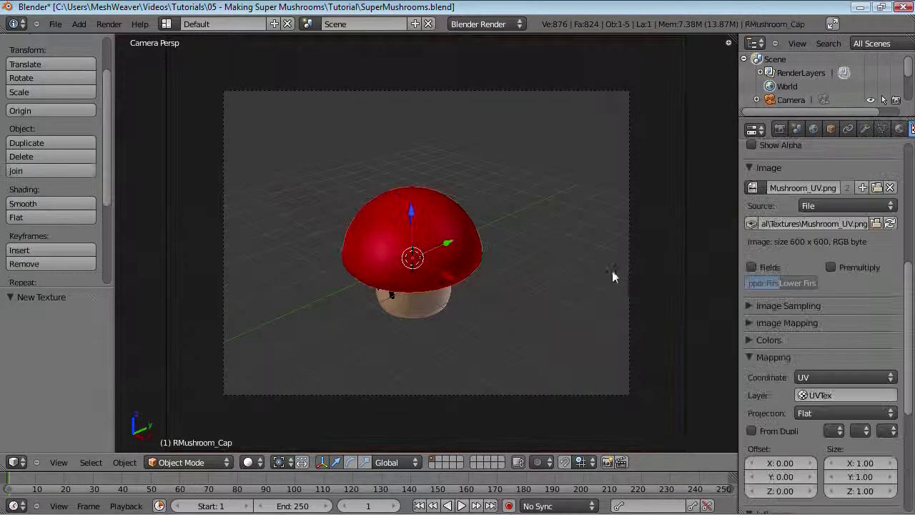
pyautogui.hotkey('shift', 'a')
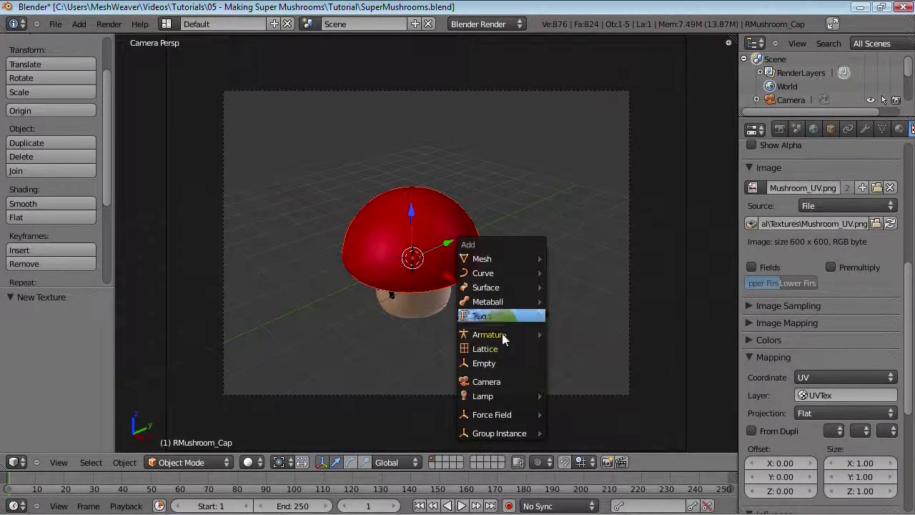
pyautogui.click(502, 359)
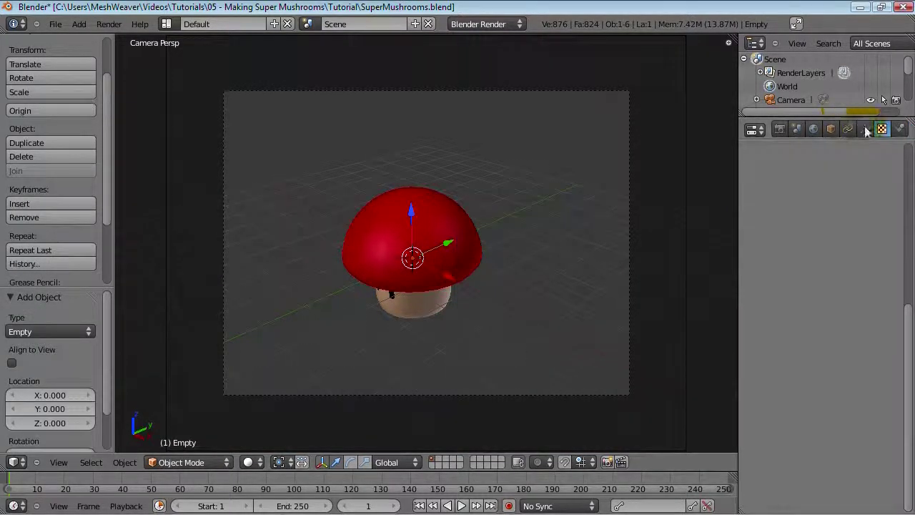
# Set the Empty's display size to 2
pyautogui.click(865, 129)
pyautogui.doubleClick(831, 217)
pyautogui.write('2')
pyautogui.press('Return')
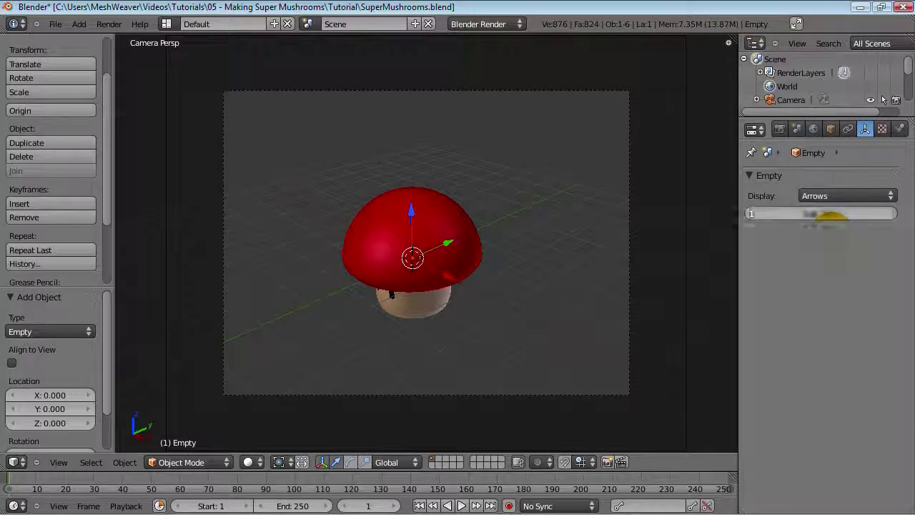
# Add a Track To constraint that aims the camera at the Empty
pyautogui.rightClick(685, 266)
pyautogui.keyDown('shift'); pyautogui.rightClick(485, 293); pyautogui.keyUp('shift')
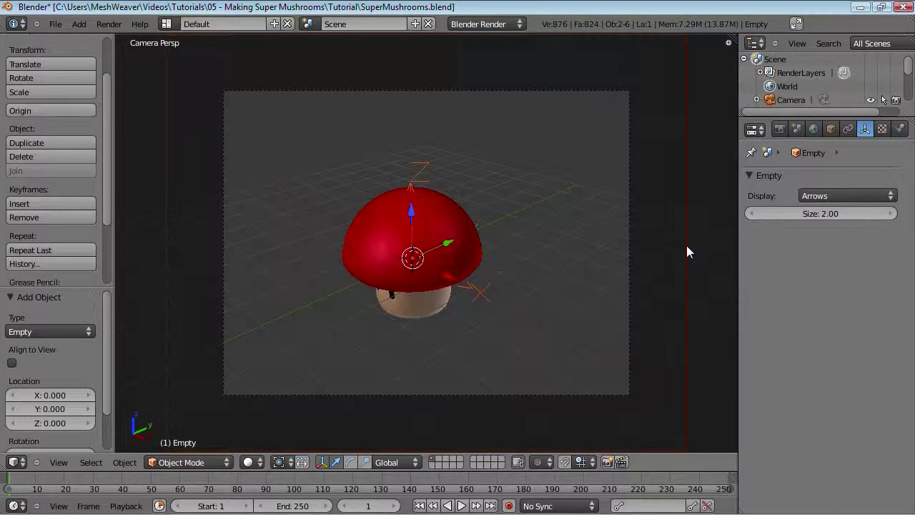
pyautogui.rightClick(685, 251)
pyautogui.keyDown('shift'); pyautogui.rightClick(480, 297); pyautogui.keyUp('shift')
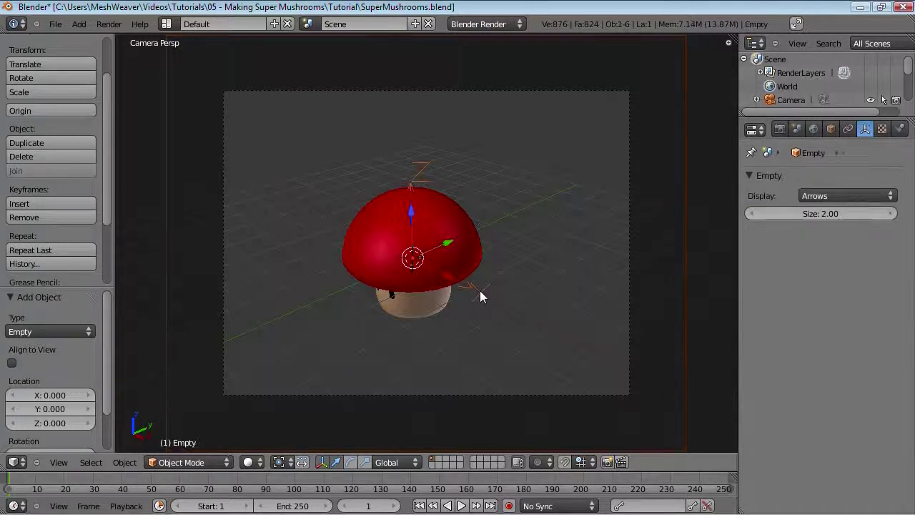
pyautogui.hotkey('ctrl', 't')
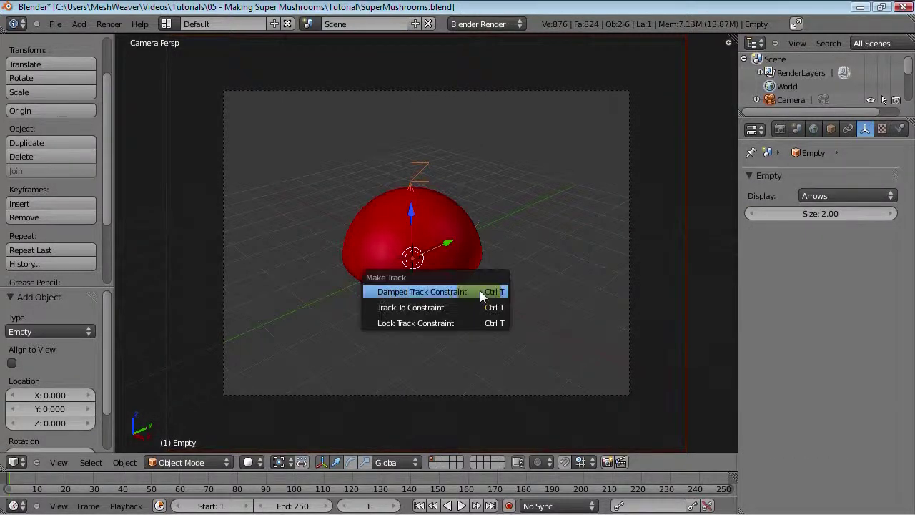
pyautogui.click(404, 310)
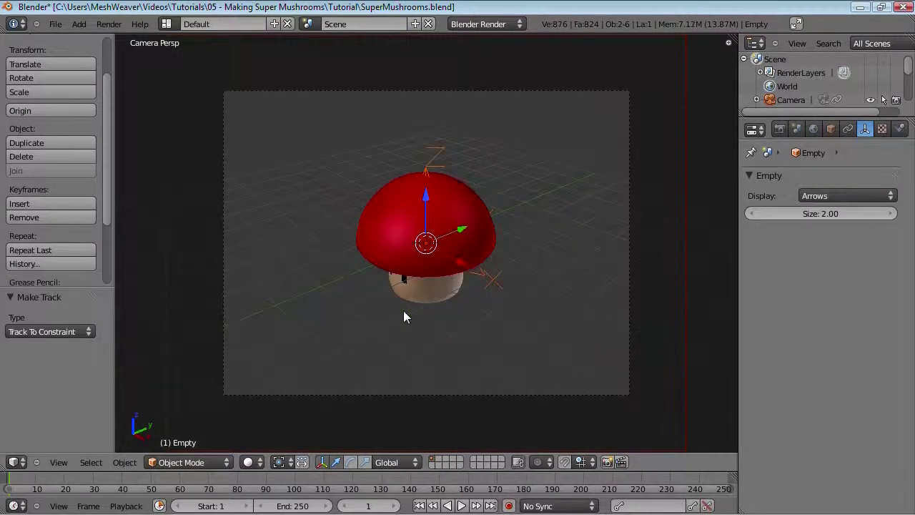
# Move the camera by about X -2.86, Y -2.40, Z -2.85 to a lower front angle, and pull it back along its local Z axis
pyautogui.rightClick(685, 259)
pyautogui.press('g')
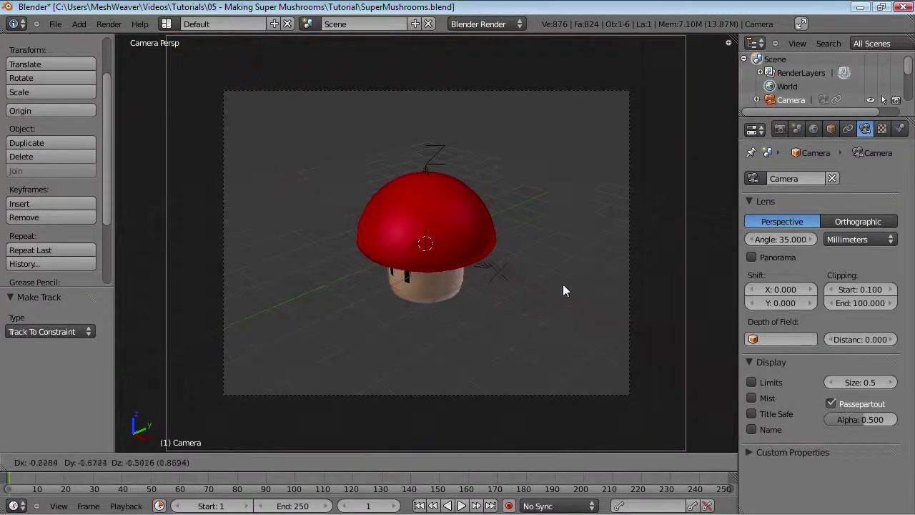
pyautogui.click(389, 409)
pyautogui.press('g')
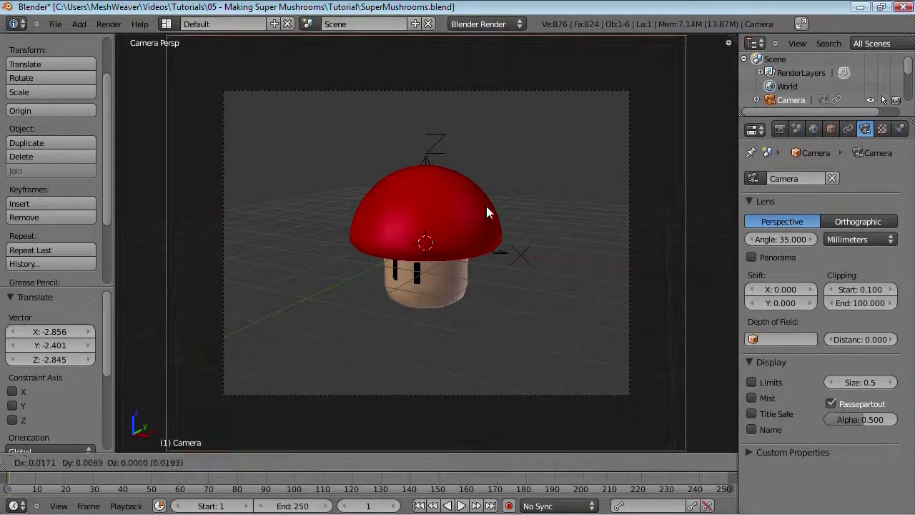
pyautogui.click(483, 207)
pyautogui.press('g')
pyautogui.press('z')
pyautogui.press('z')
pyautogui.click(480, 253)
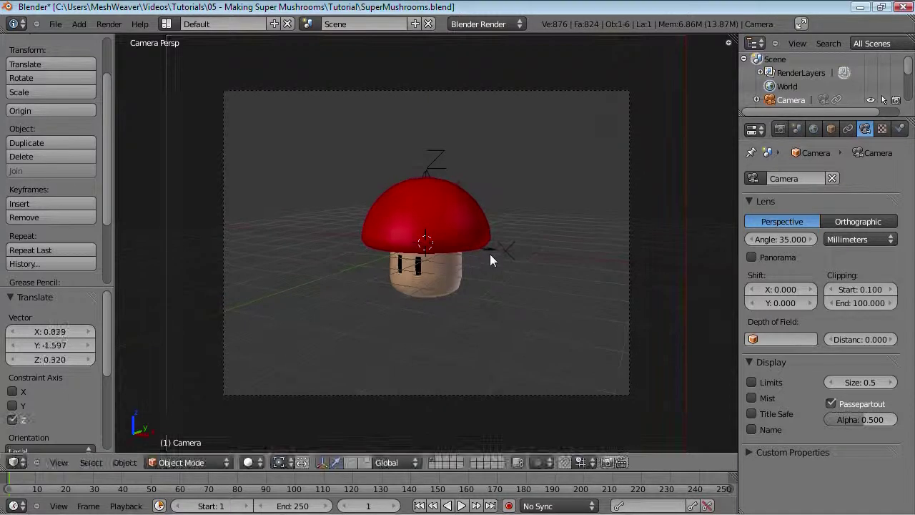
# Enable the world's Environment Lighting with 12 gather samples, and render the scene to check the lighting
pyautogui.rightClick(465, 214)
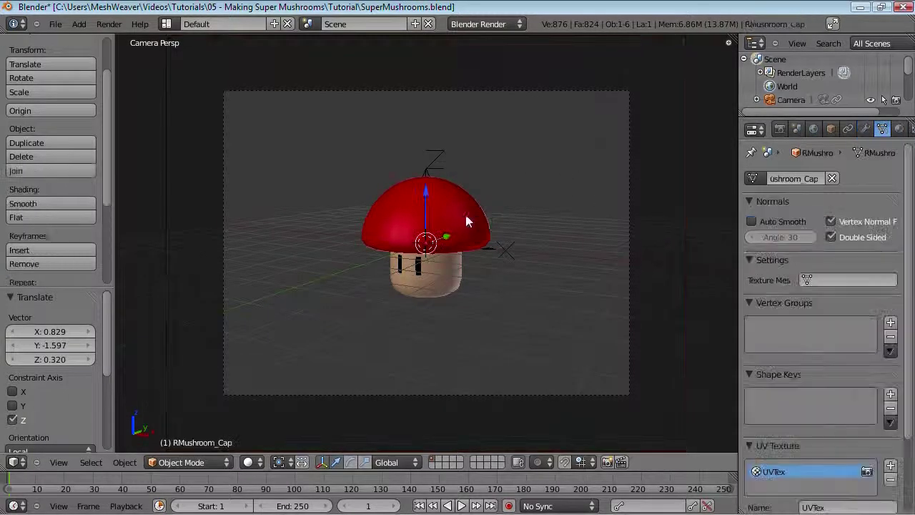
pyautogui.click(815, 129)
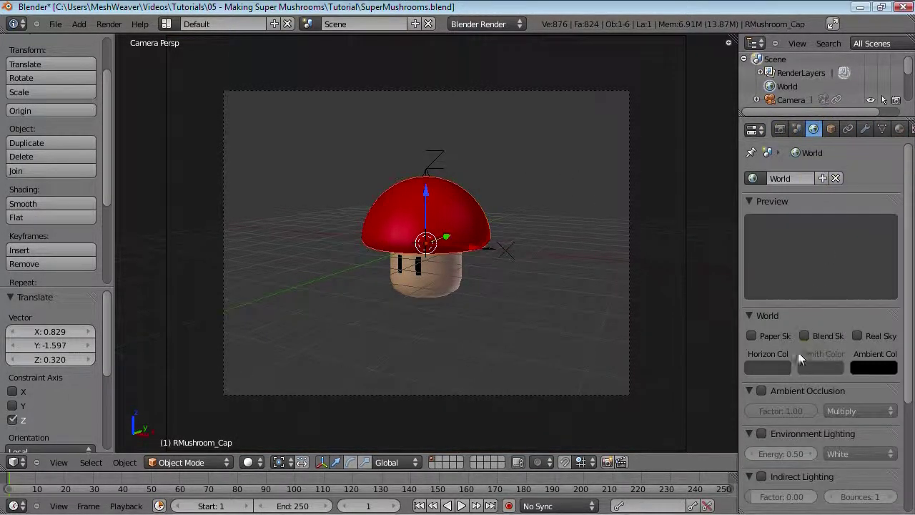
pyautogui.click(761, 434)
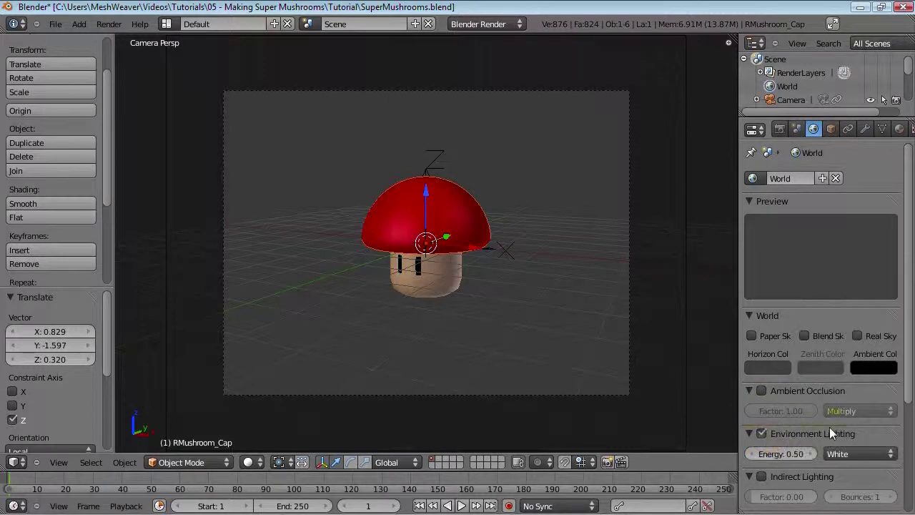
pyautogui.scroll(-5, 830, 427)
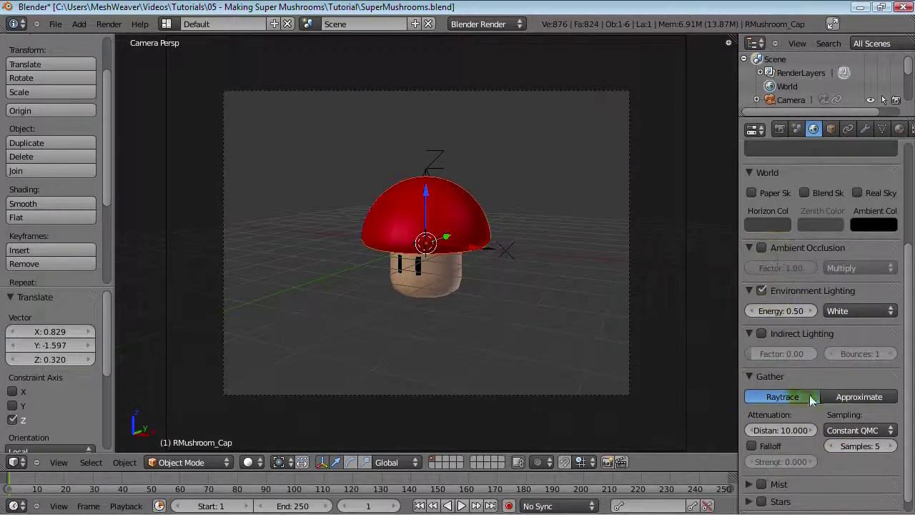
pyautogui.click(892, 447)
pyautogui.click(892, 447)
pyautogui.click(892, 447)
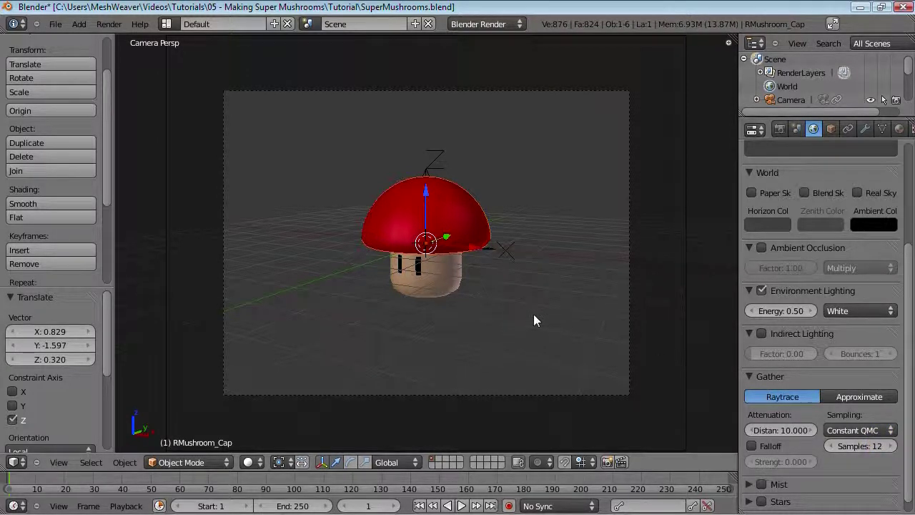
pyautogui.press('F12')
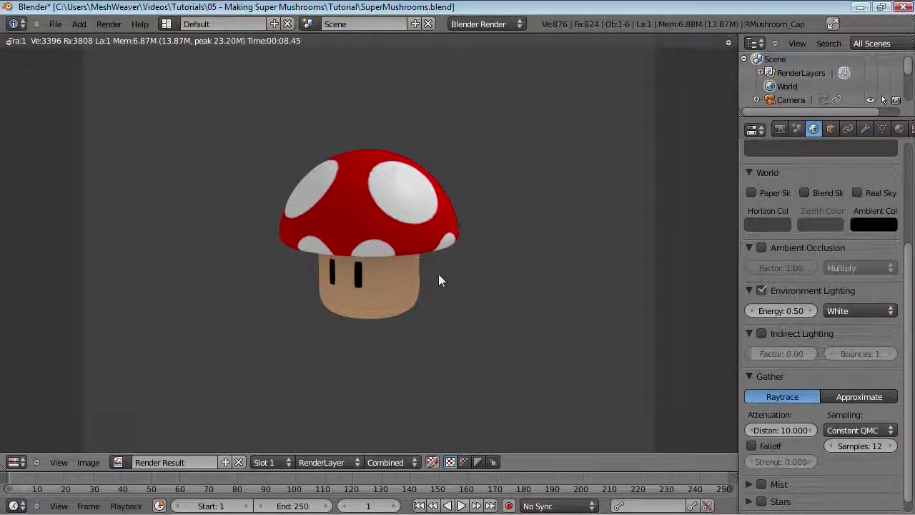
pyautogui.press('Escape')
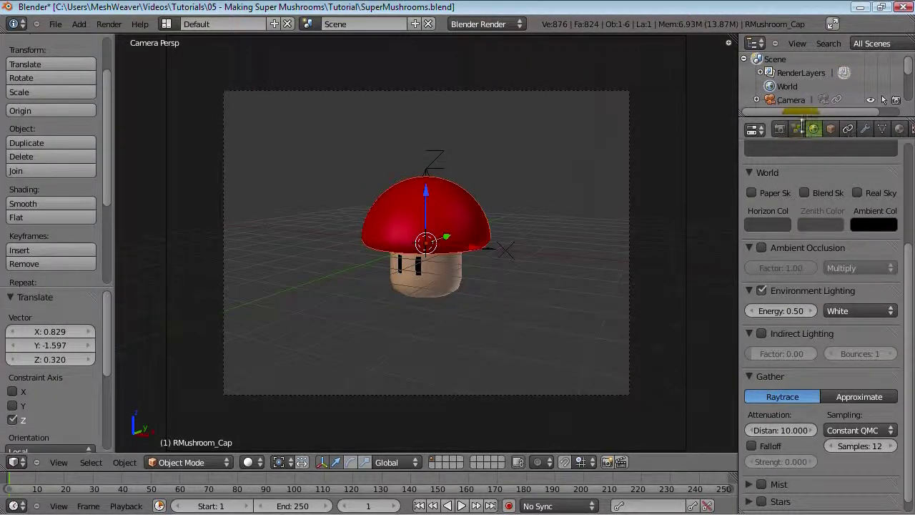
# Enable Edge rendering in the post-processing settings with a threshold of 30, and render the scene to check the outlines
pyautogui.click(780, 129)
pyautogui.scroll(-3, 836, 428)
pyautogui.scroll(-5, 835, 427)
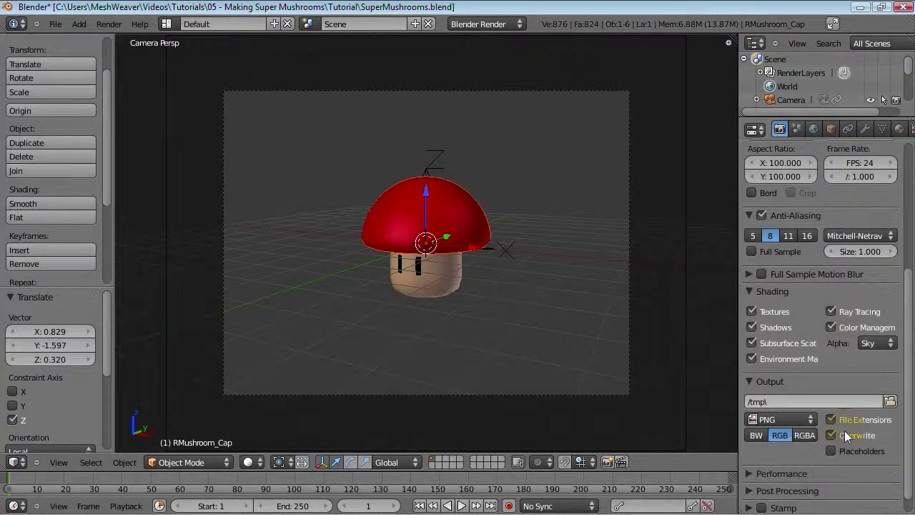
pyautogui.click(755, 472)
pyautogui.scroll(-4, 844, 456)
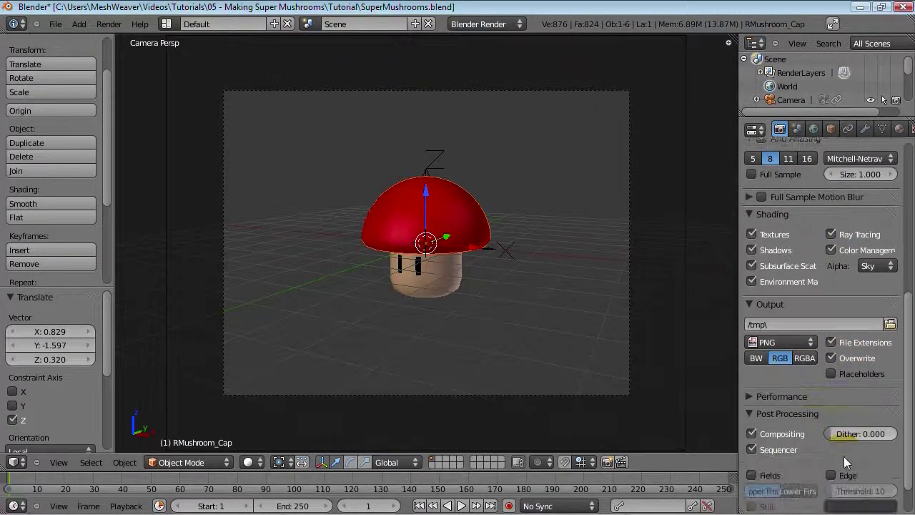
pyautogui.click(831, 433)
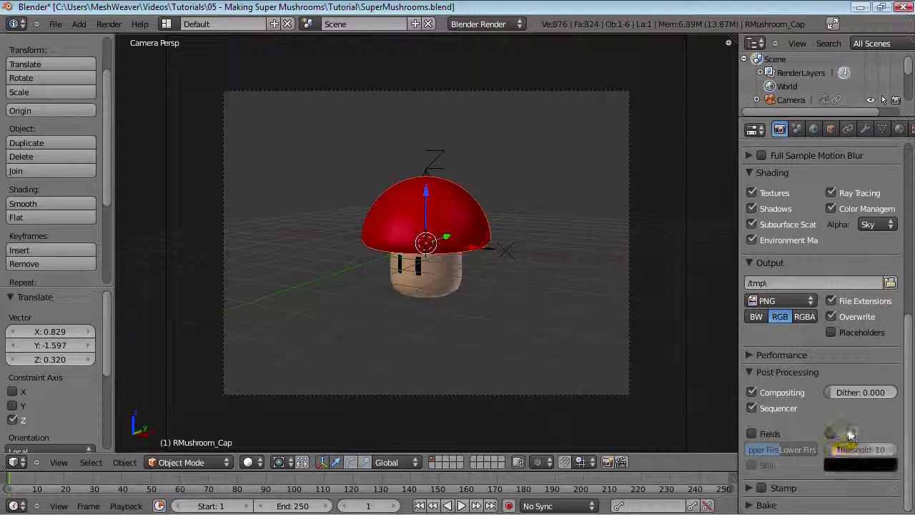
pyautogui.moveTo(865, 445); pyautogui.dragTo(874, 449)
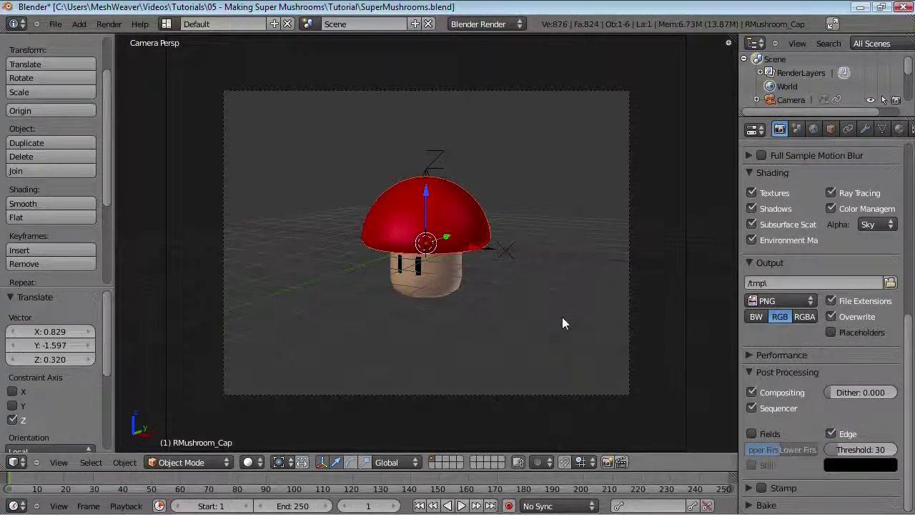
pyautogui.press('F12')
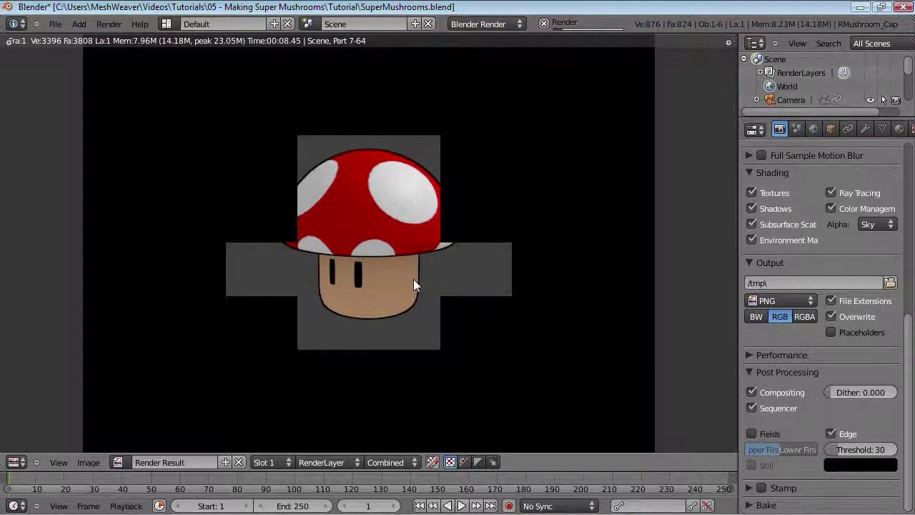
pyautogui.press('Escape')
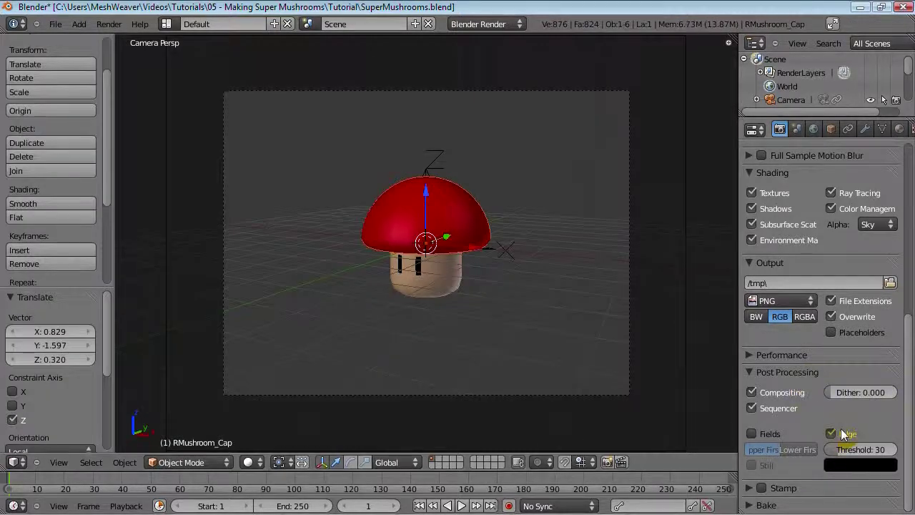
# Turn off Edge rendering and show the mushroom in the front orthographic view with the cap selected
pyautogui.press('KP_5')
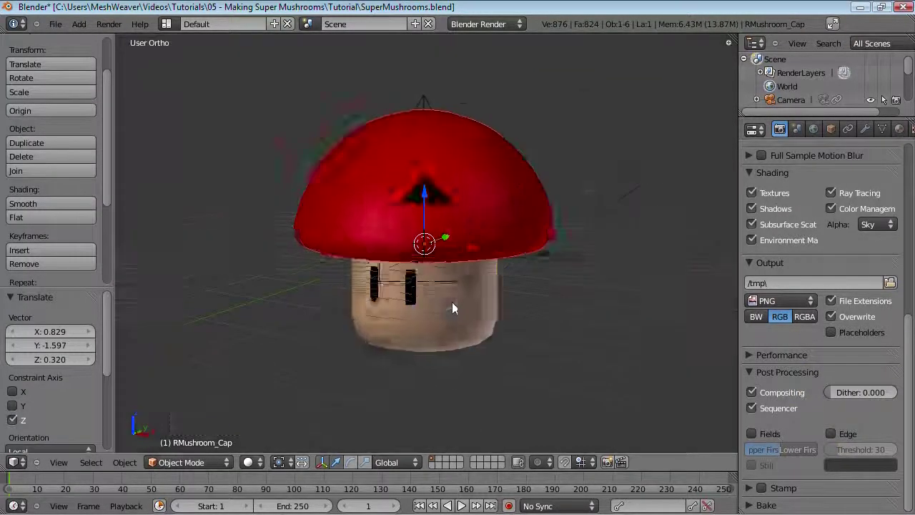
pyautogui.press('KP_1')
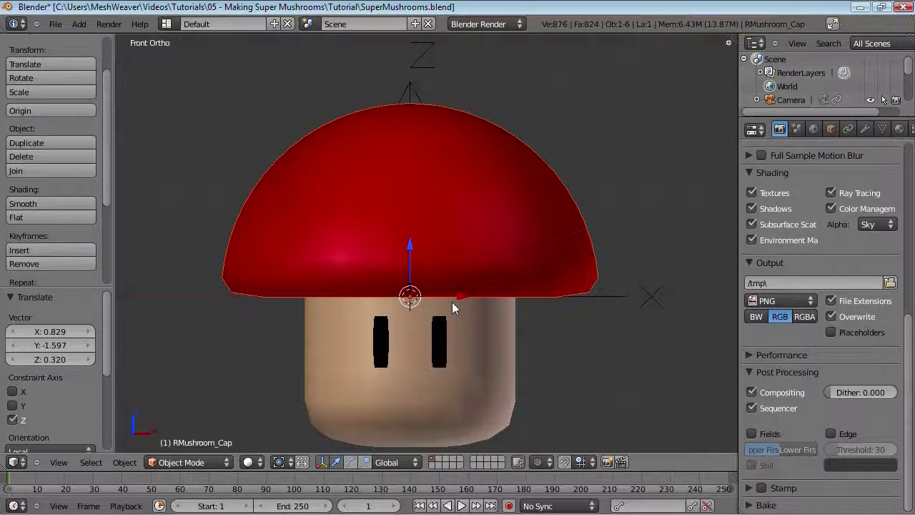
pyautogui.scroll(-1, 452, 309)
pyautogui.rightClick(474, 327)
pyautogui.rightClick(463, 245)
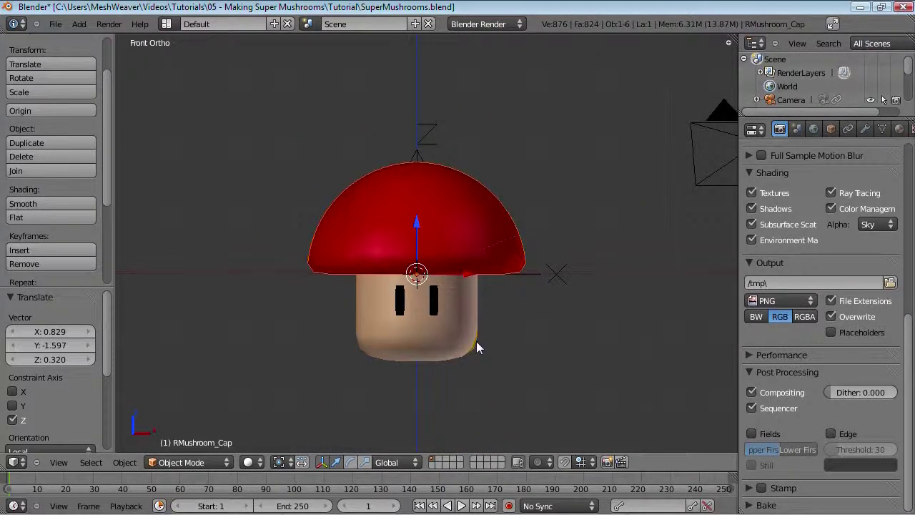
# Save the scene, overwriting the existing SuperMushrooms.blend file
pyautogui.scroll(3, 478, 353)
pyautogui.hotkey('ctrl', 's')
pyautogui.click(265, 227)
pyautogui.moveTo(443, 510)
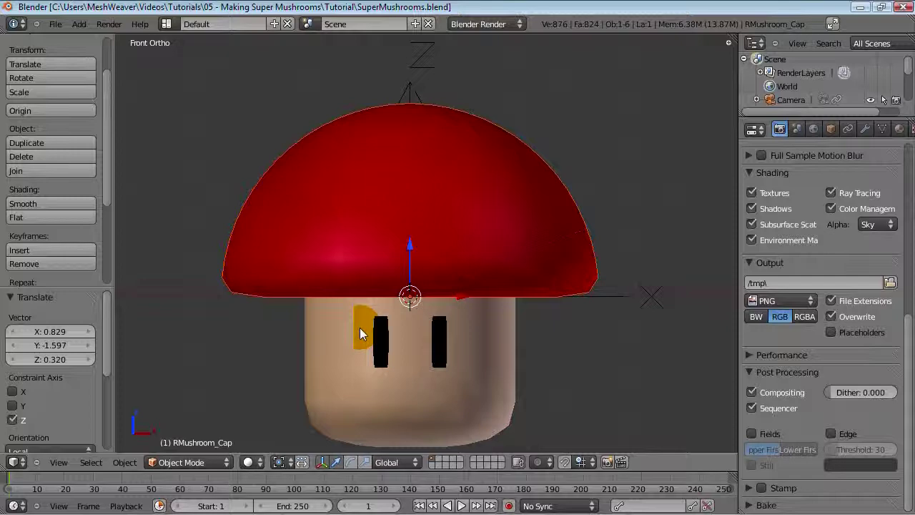
pyautogui.moveTo(348, 513)
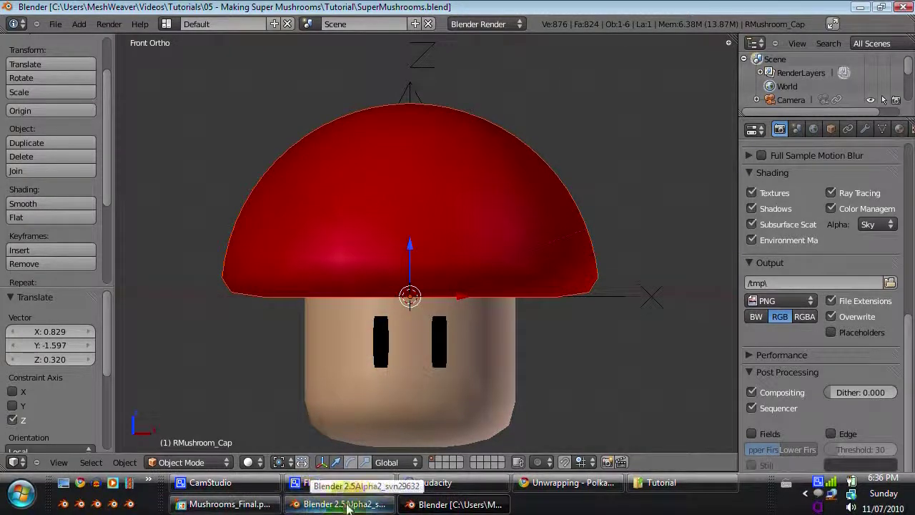
pyautogui.click(210, 483)
pyautogui.click(435, 483)
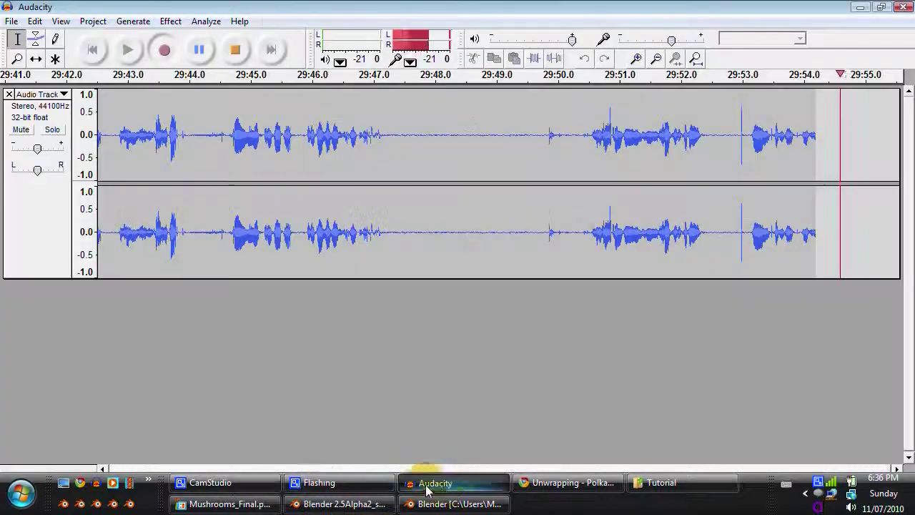
pyautogui.click(210, 482)
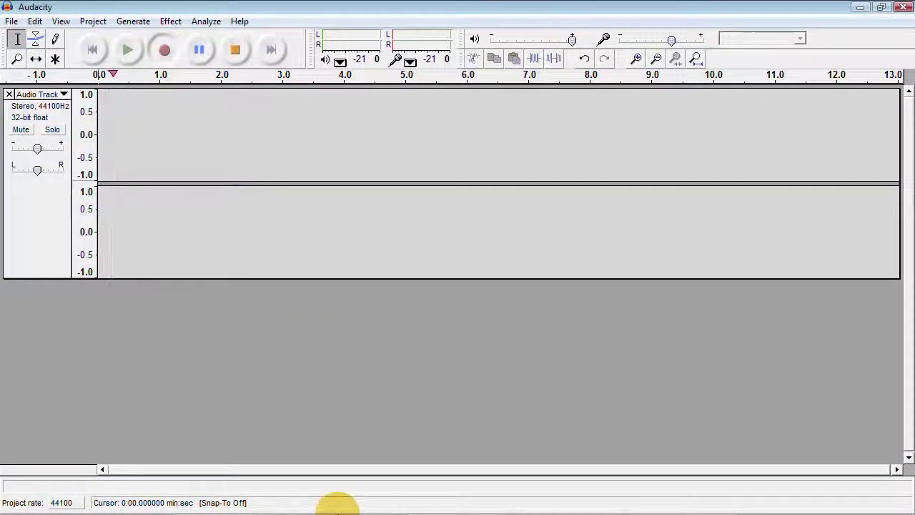
pyautogui.moveTo(348, 506)
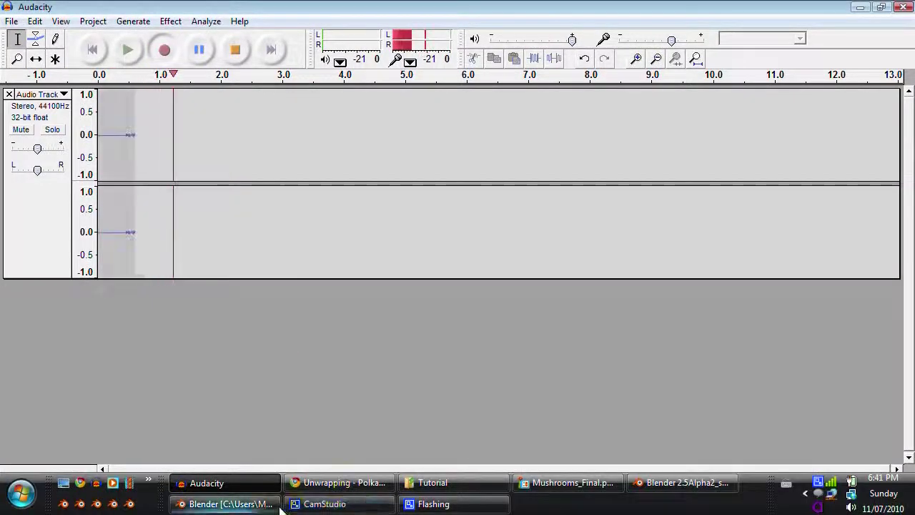
pyautogui.click(230, 504)
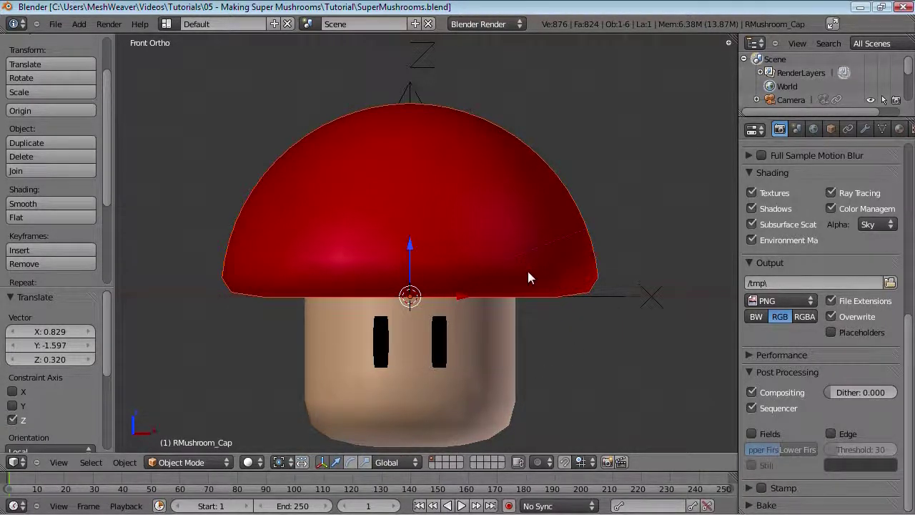
# Parent the mushroom's eyes to the stem using the Object parent type
pyautogui.scroll(10, 913, 372)
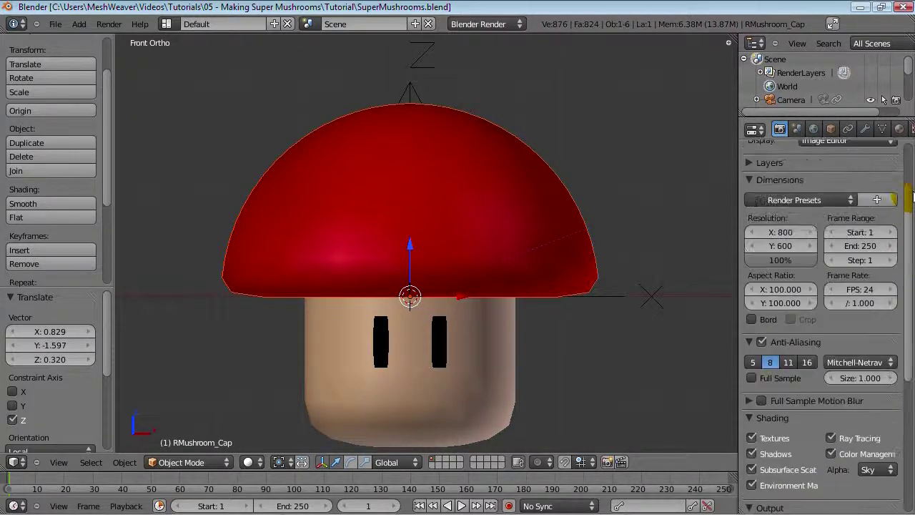
pyautogui.keyDown('shift'); pyautogui.moveTo(487, 326); pyautogui.dragTo(479, 295, button='middle'); pyautogui.keyUp('shift')
pyautogui.rightClick(436, 329)
pyautogui.keyDown('shift'); pyautogui.rightClick(506, 339); pyautogui.keyUp('shift')
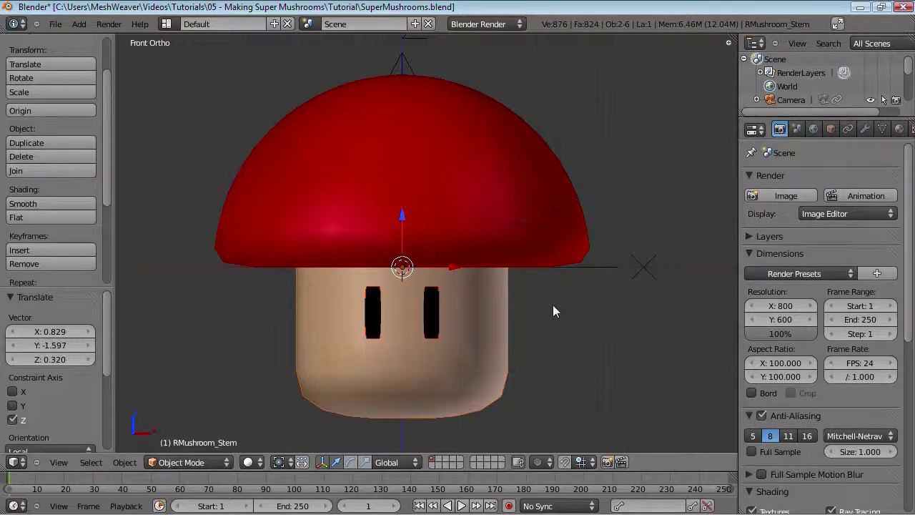
pyautogui.hotkey('ctrl', 'p')
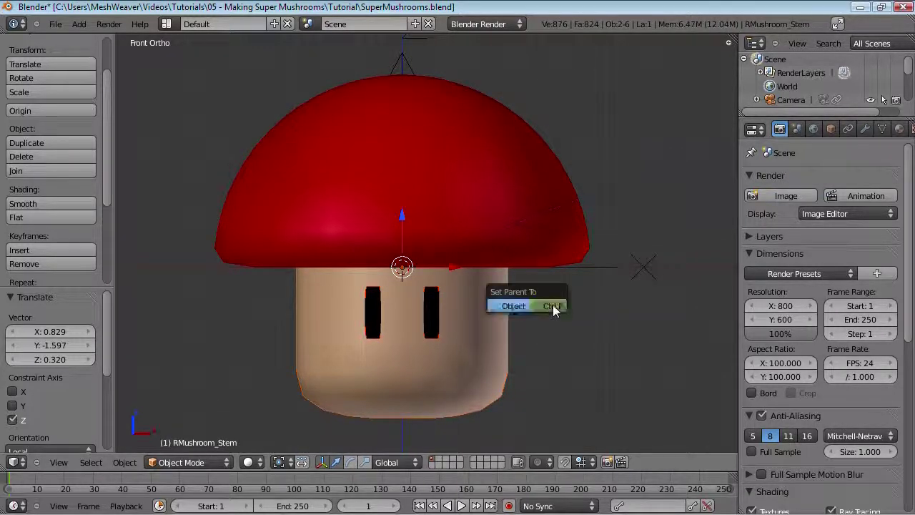
pyautogui.click(513, 308)
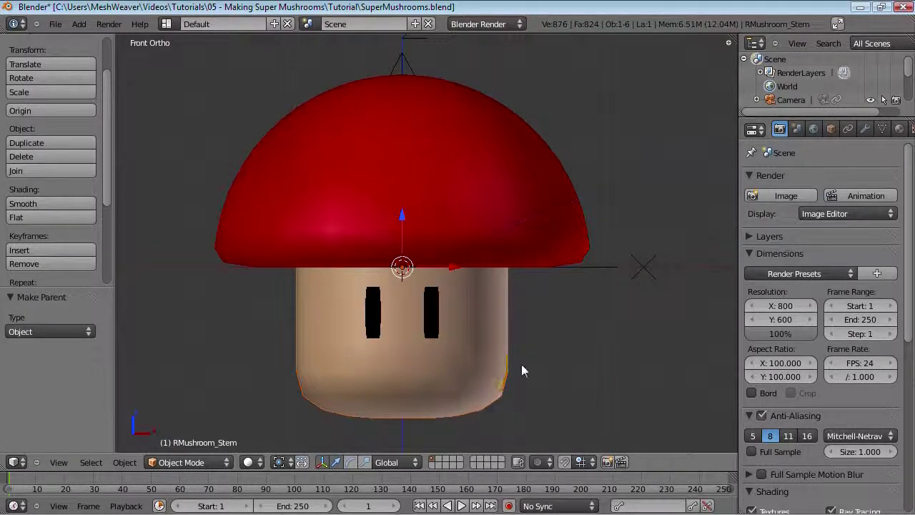
# Test the parenting by temporarily moving the stem and the eyes, cancelling each move
pyautogui.press('g')
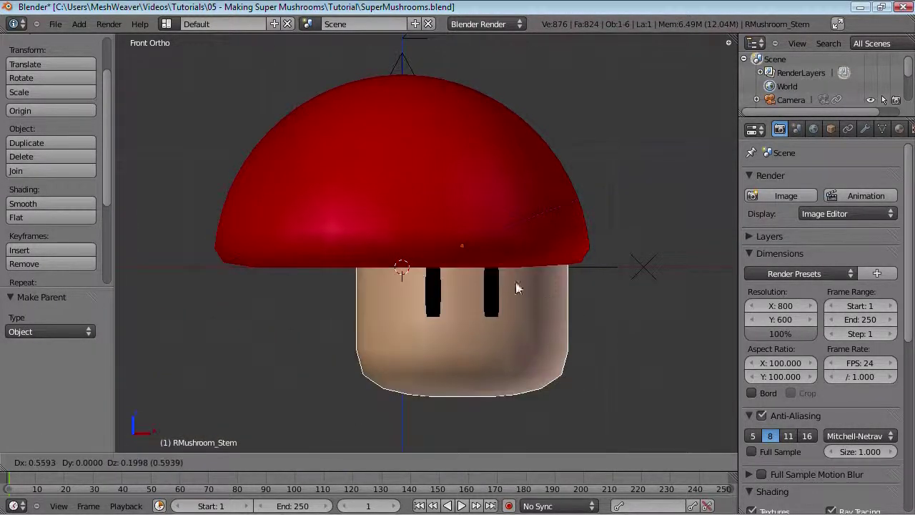
pyautogui.rightClick(487, 325)
pyautogui.rightClick(438, 324)
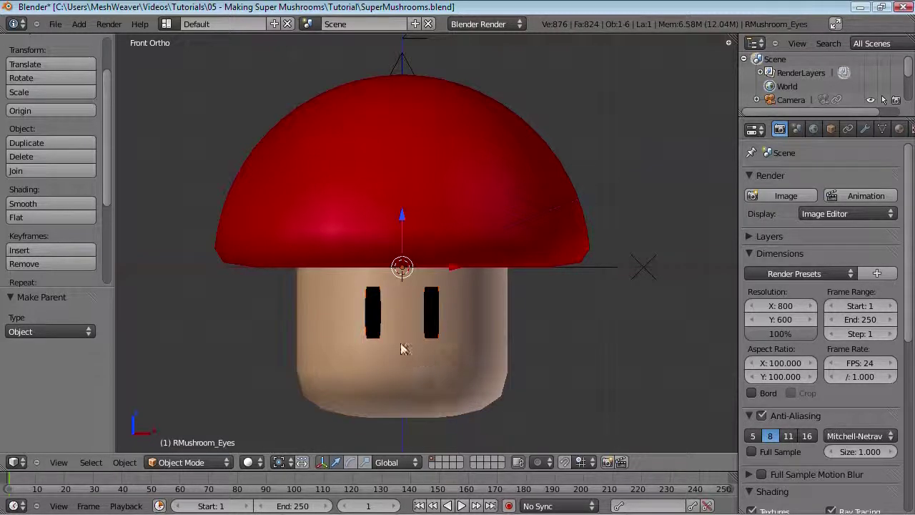
pyautogui.press('g')
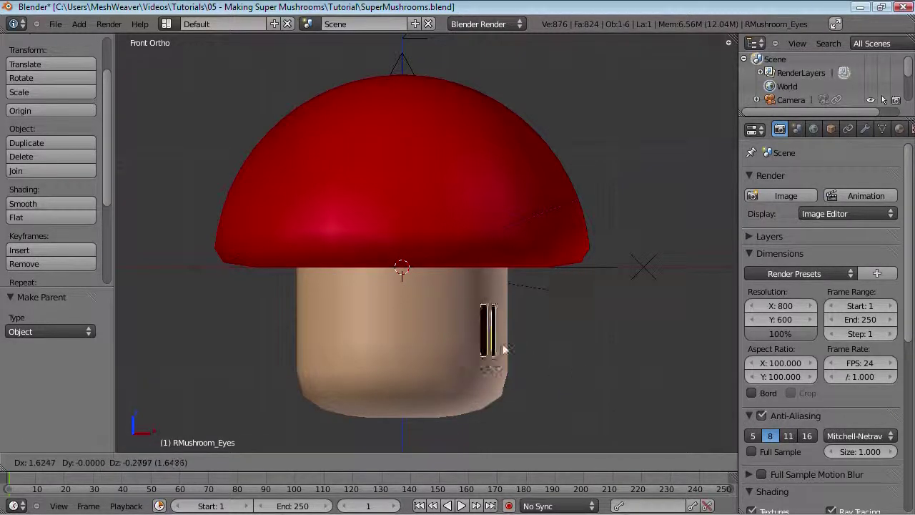
pyautogui.rightClick(412, 354)
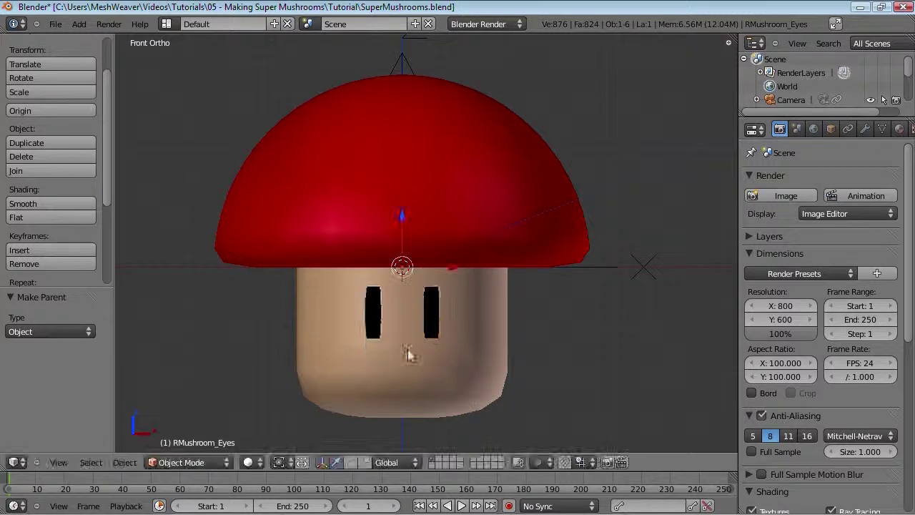
# Parent the mushroom's cap to the stem using the Object parent type
pyautogui.rightClick(570, 252)
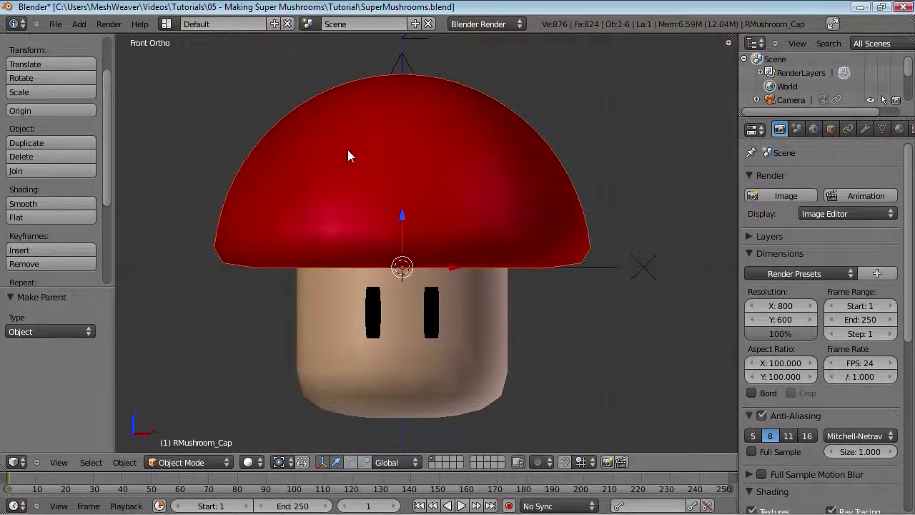
pyautogui.keyDown('shift'); pyautogui.rightClick(506, 362); pyautogui.keyUp('shift')
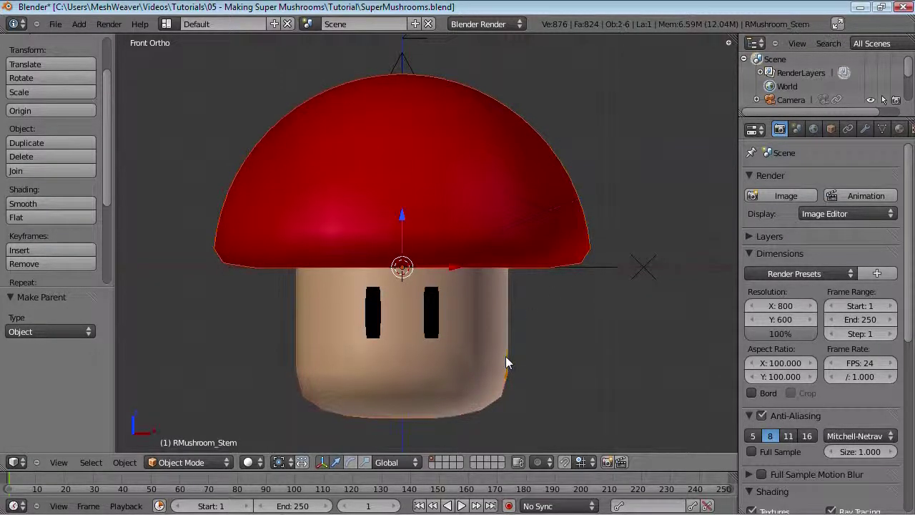
pyautogui.hotkey('ctrl', 'p')
pyautogui.click(506, 356)
# Test the complete parenting by temporarily moving the stem and then the eyes, restoring their positions
pyautogui.rightClick(474, 374)
pyautogui.press('g')
pyautogui.rightClick(461, 349)
pyautogui.rightClick(433, 334)
pyautogui.press('g')
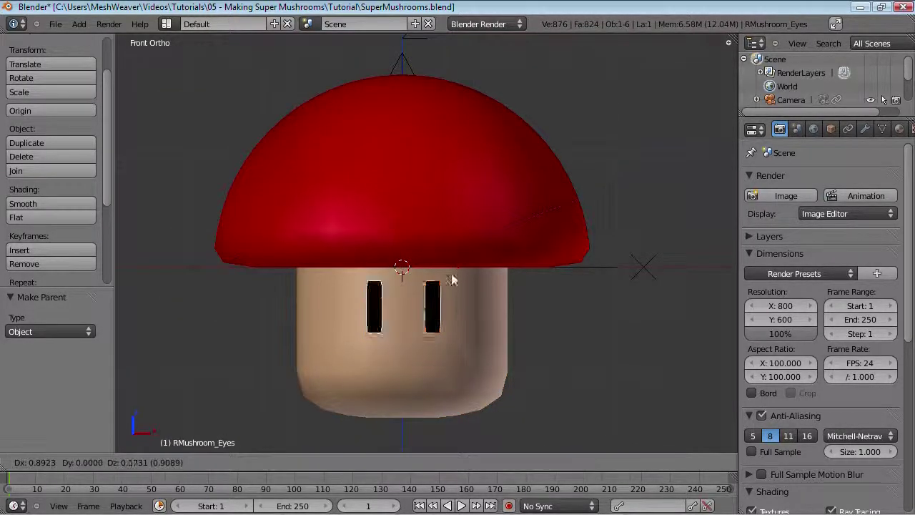
pyautogui.rightClick(456, 352)
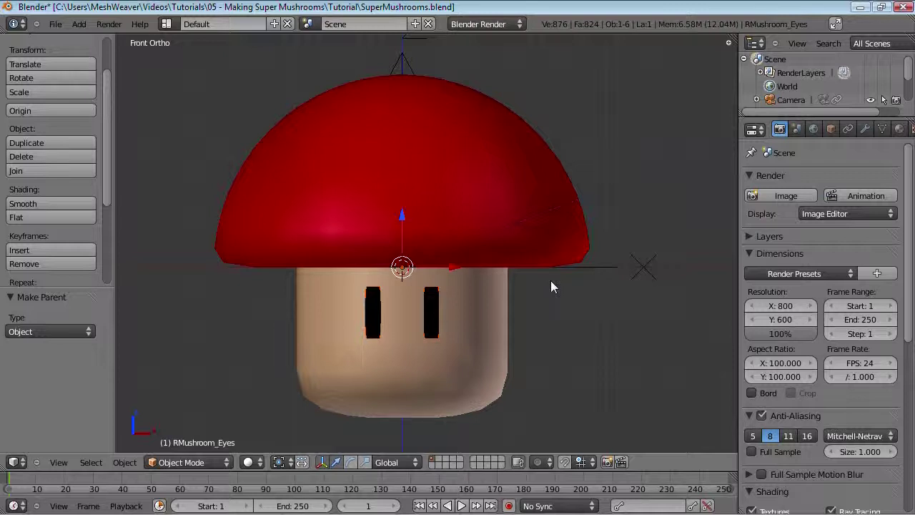
# Show the object constraint settings for the mushroom's eyes
pyautogui.click(848, 130)
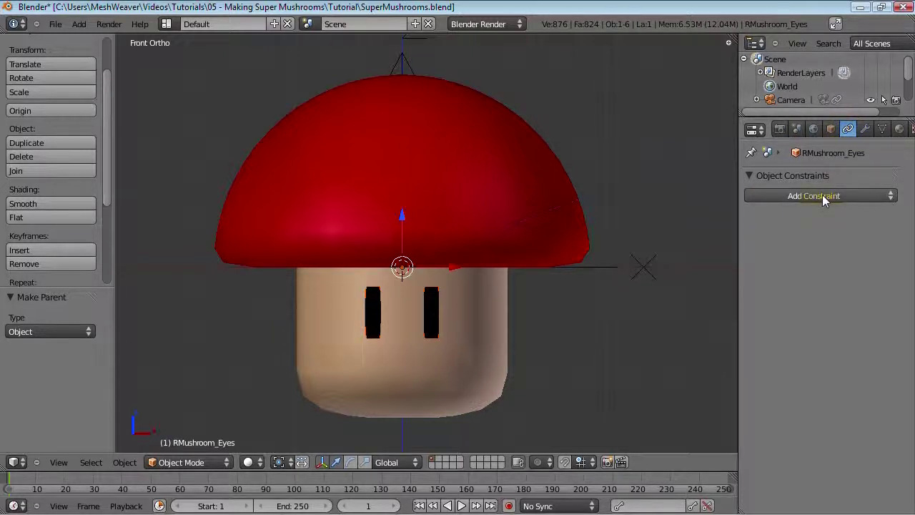
# Switch to Chrome and search in a new tab for define "constraint"
pyautogui.moveTo(695, 512)
pyautogui.click(341, 483)
pyautogui.click(286, 10)
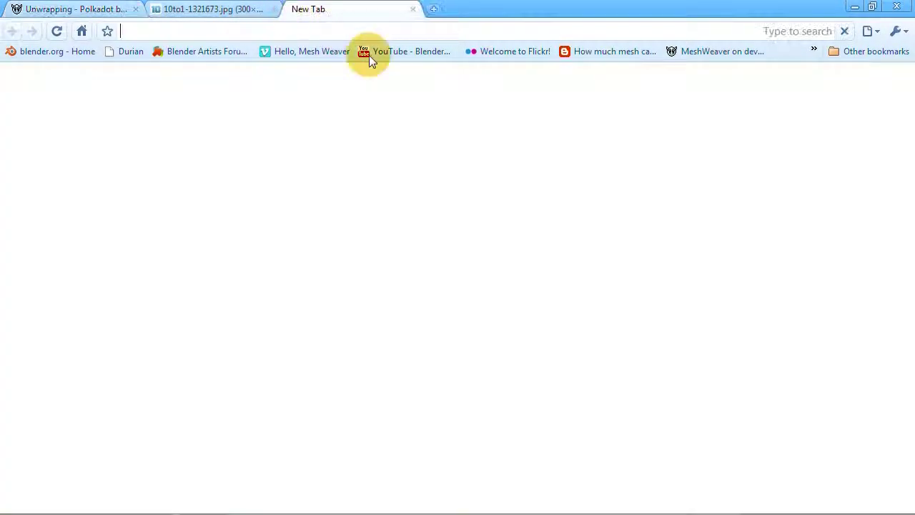
pyautogui.write('define "constarin')
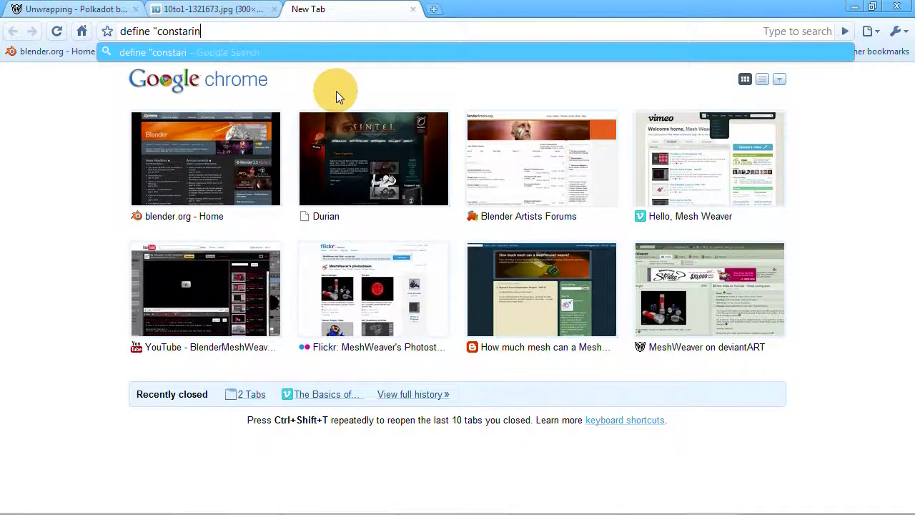
pyautogui.press('BackSpace')
pyautogui.press('BackSpace')
pyautogui.press('BackSpace')
pyautogui.press('BackSpace')
pyautogui.write('raint"')
pyautogui.press('Return')
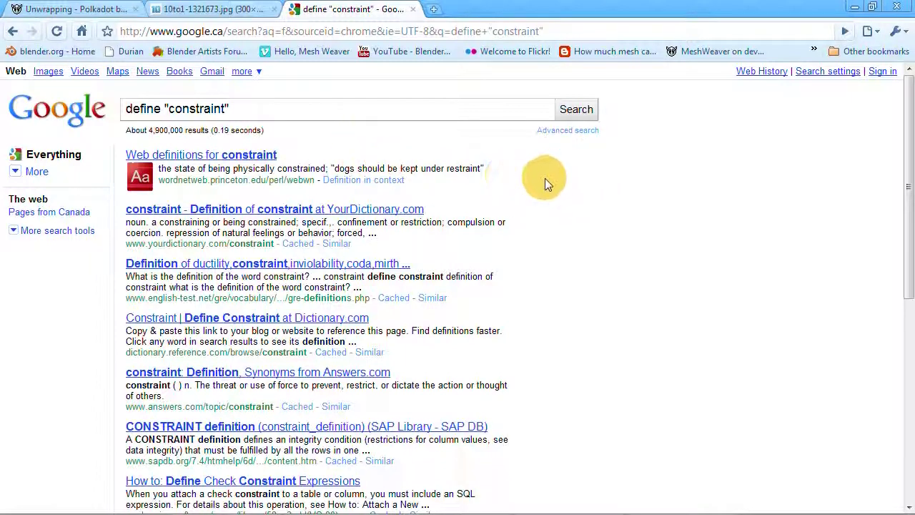
# Close the search results page and switch back to Blender
pyautogui.click(413, 9)
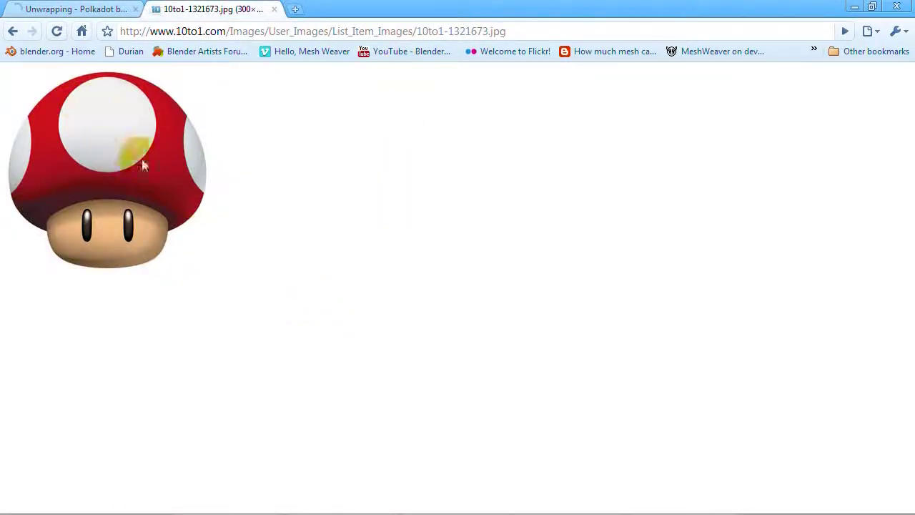
pyautogui.moveTo(292, 509)
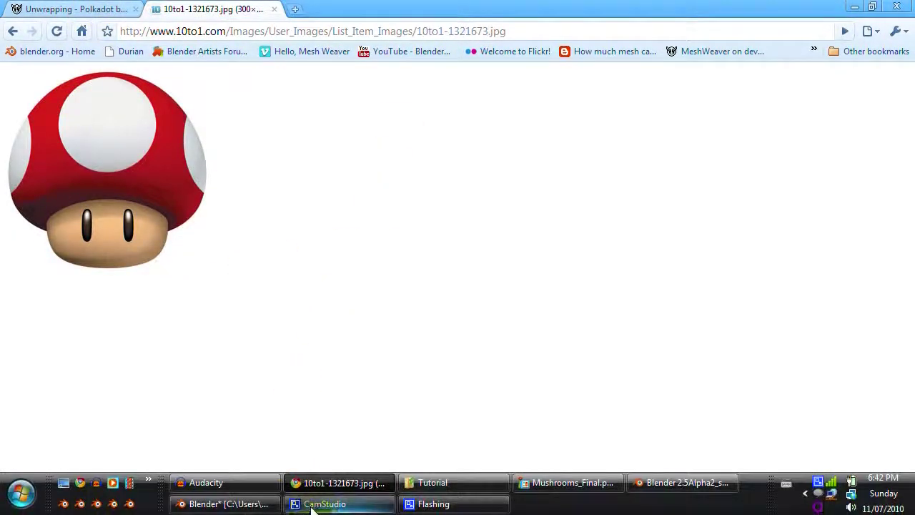
pyautogui.click(253, 504)
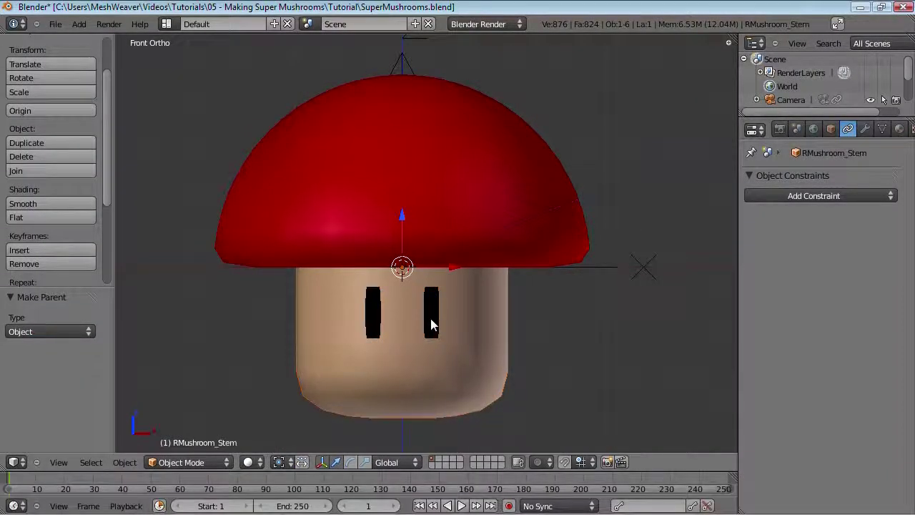
# Add a Limit Location constraint to the mushroom's eyes
pyautogui.rightClick(429, 312)
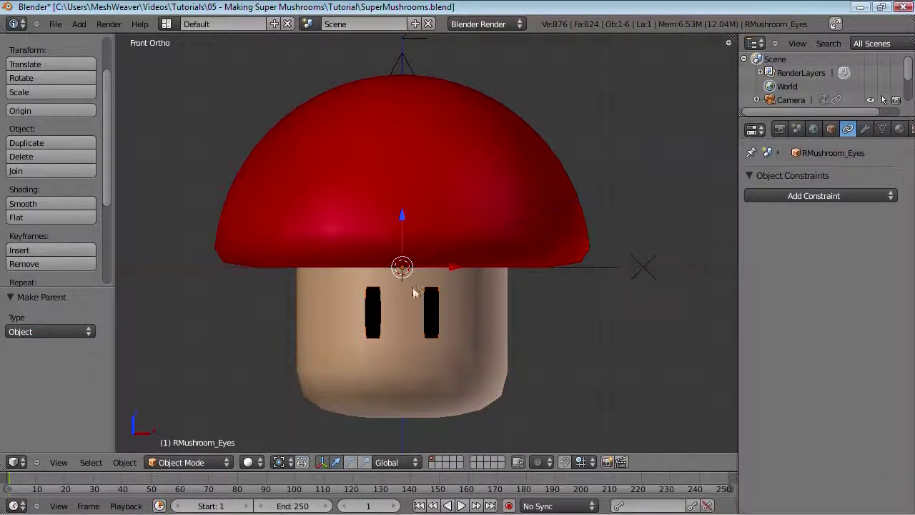
pyautogui.click(827, 200)
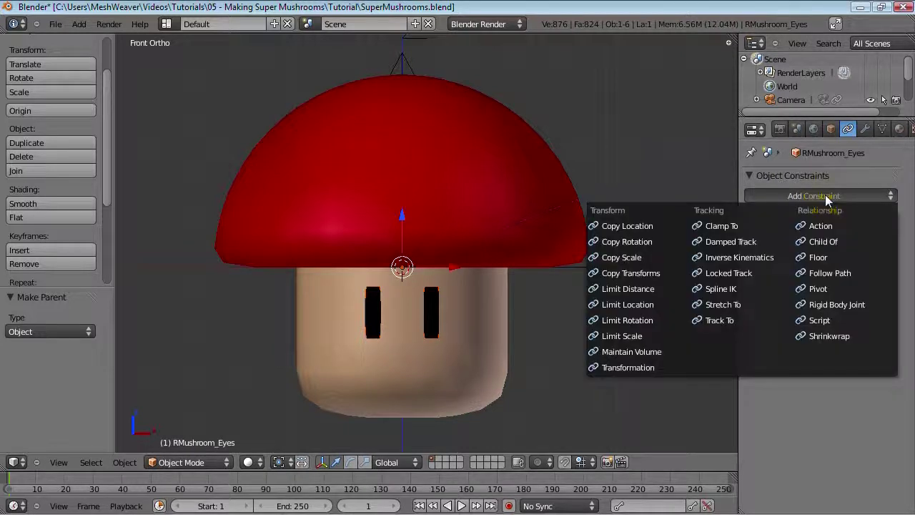
pyautogui.click(642, 309)
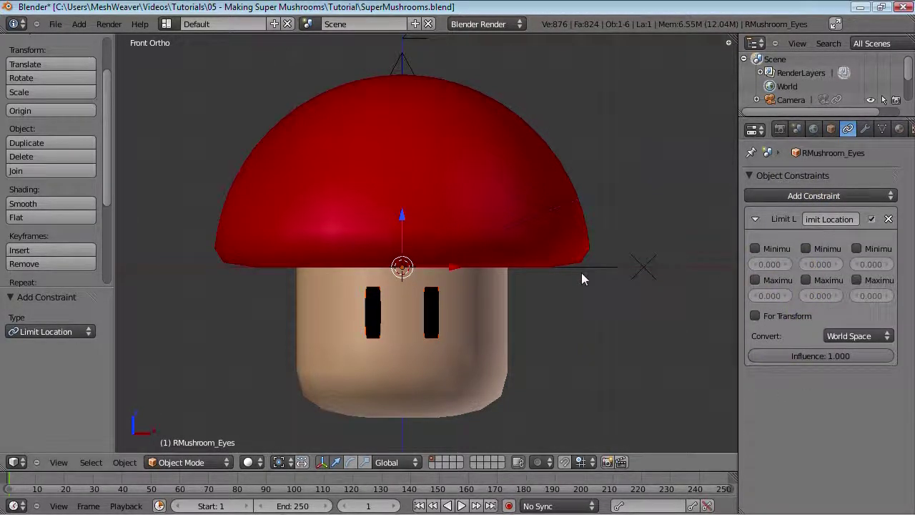
# Enable the minimum and maximum limits on all three axes of the eyes' Limit Location constraint
pyautogui.moveTo(411, 266)
pyautogui.mouseDown(button='middle')
pyautogui.moveTo(403, 281)
pyautogui.moveTo(408, 266)
pyautogui.mouseUp(button='middle')
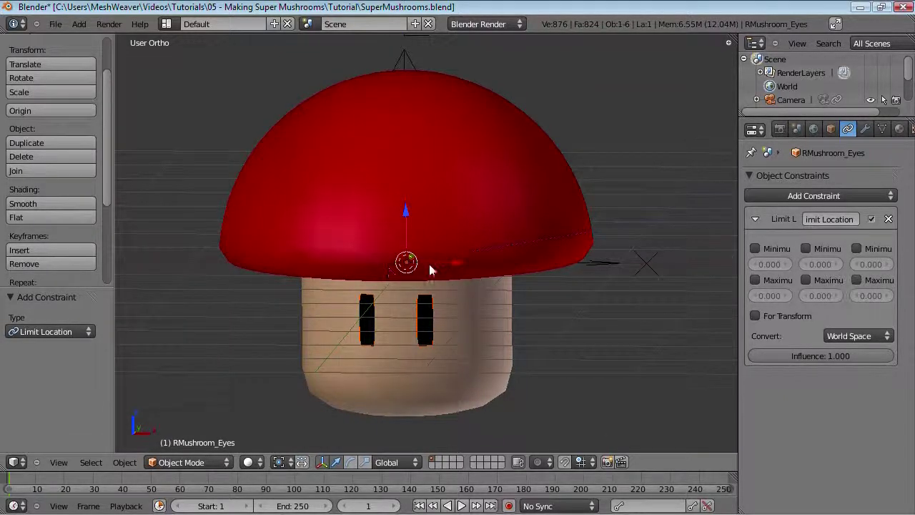
pyautogui.press('KP_1')
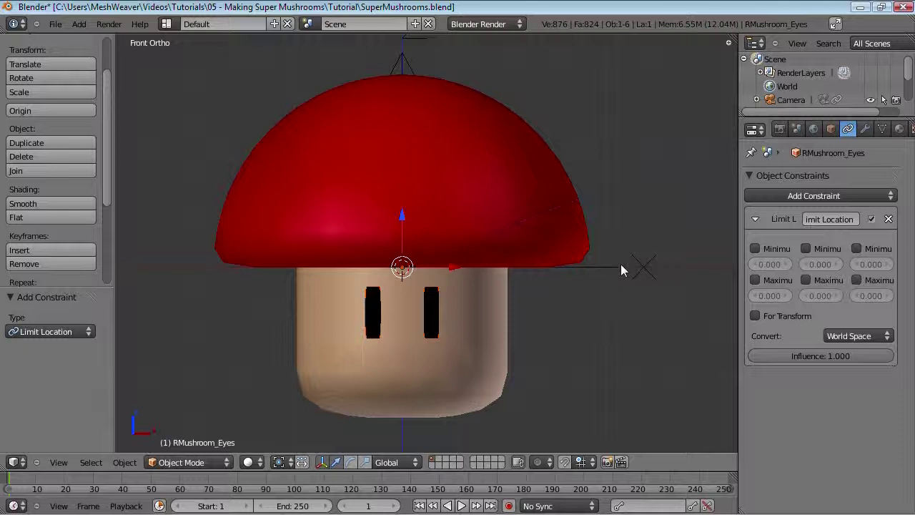
pyautogui.click(756, 249)
pyautogui.click(756, 280)
pyautogui.click(807, 280)
pyautogui.click(806, 248)
pyautogui.click(856, 249)
pyautogui.click(857, 279)
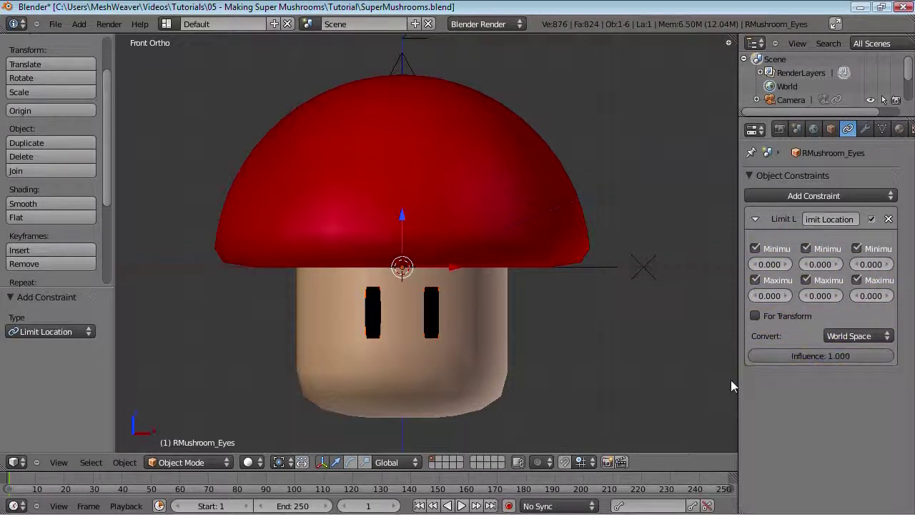
# Test the eyes' location limits by trying to move the eyes and then temporarily moving the stem
pyautogui.press('g')
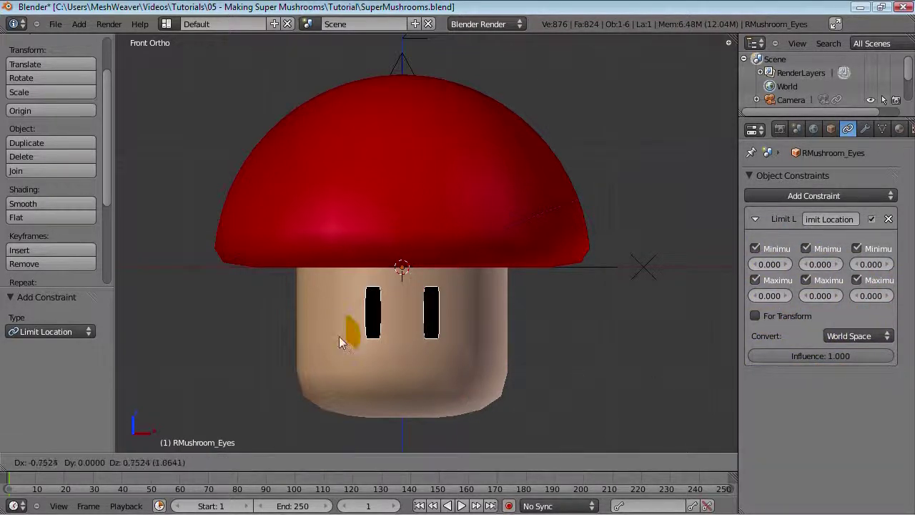
pyautogui.click(347, 334)
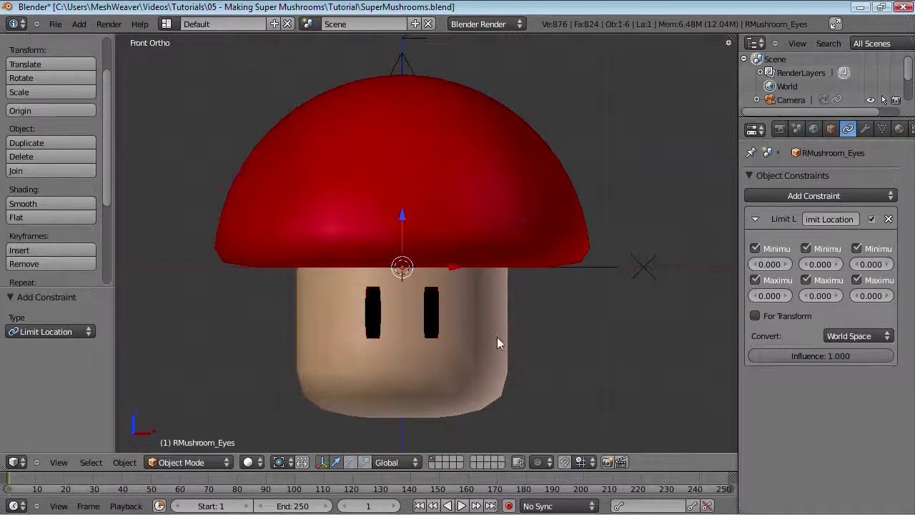
pyautogui.rightClick(478, 343)
pyautogui.press('g')
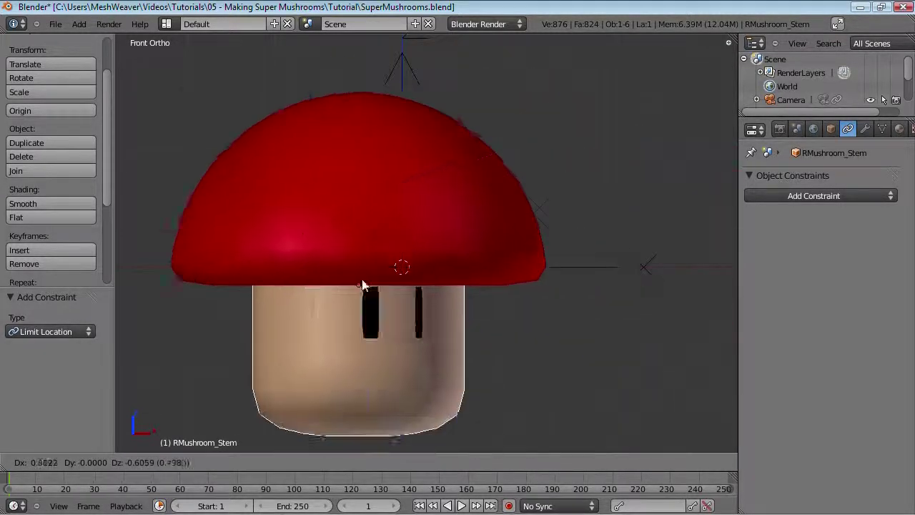
pyautogui.rightClick(437, 252)
pyautogui.press('g')
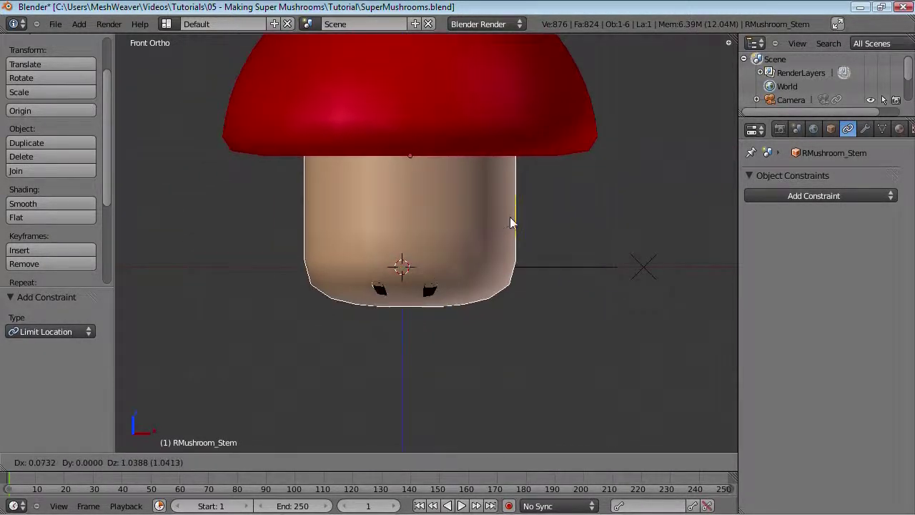
pyautogui.rightClick(439, 306)
# Set the eyes' Limit Location constraint to convert in Local (Without Parent) Space
pyautogui.rightClick(438, 311)
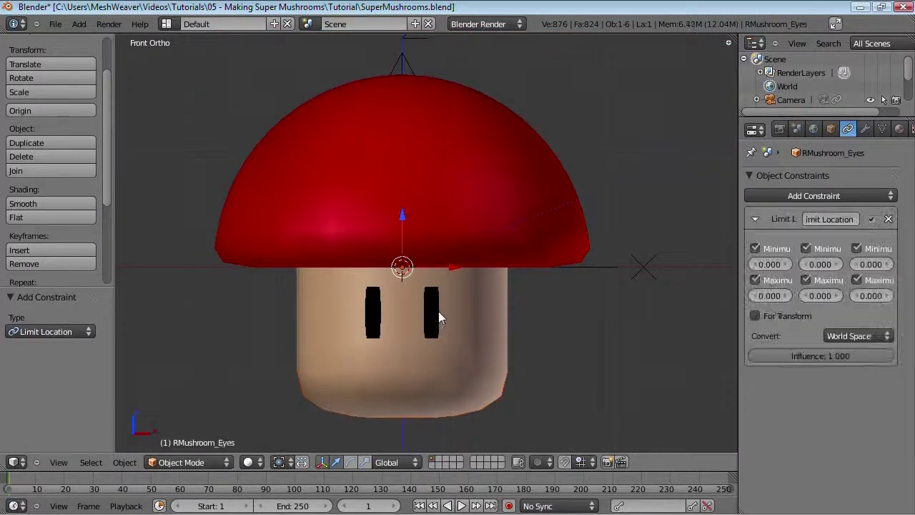
pyautogui.click(859, 340)
pyautogui.click(762, 306)
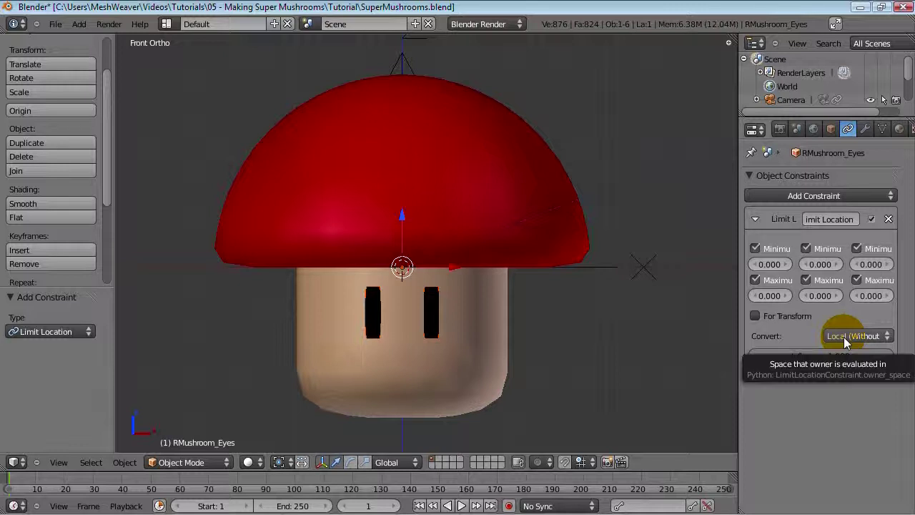
# Temporarily move the stem to check how the eyes follow it in local space
pyautogui.rightClick(491, 346)
pyautogui.press('g')
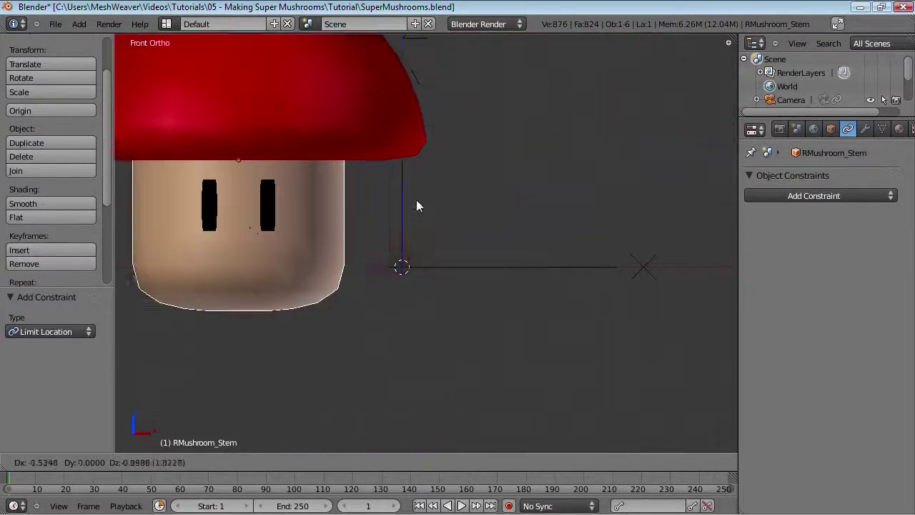
pyautogui.rightClick(495, 308)
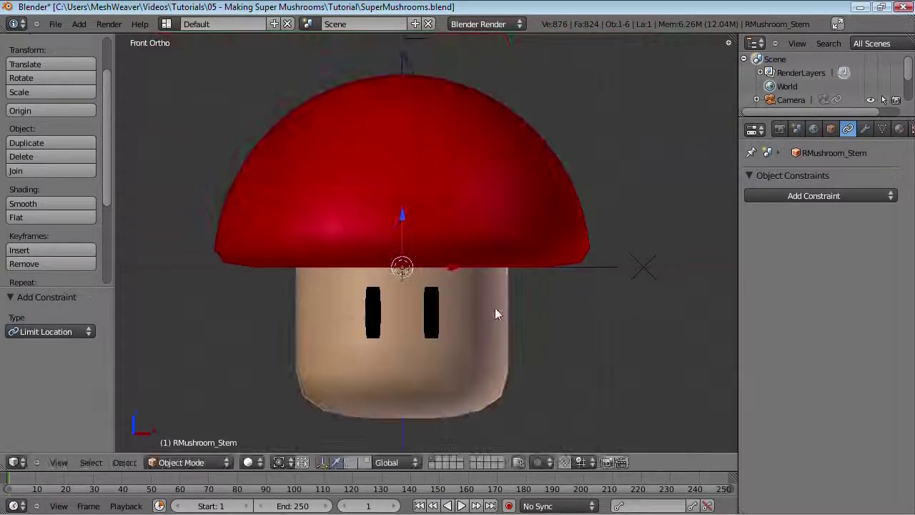
# Add a Limit Location constraint to the mushroom's cap
pyautogui.rightClick(503, 269)
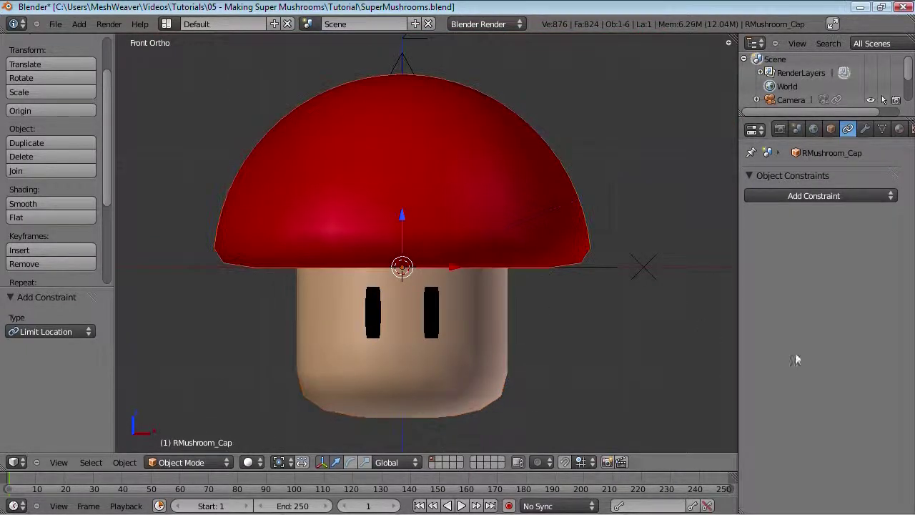
pyautogui.click(870, 203)
pyautogui.click(609, 305)
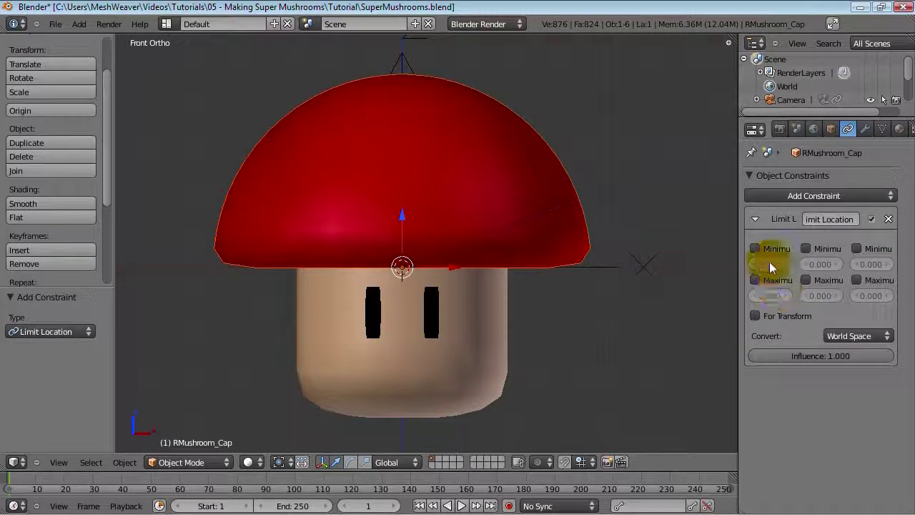
# Enable all minimum and maximum limits on the cap's Limit Location constraint and set it to Local (Without Parent) Space
pyautogui.click(756, 248)
pyautogui.click(755, 280)
pyautogui.click(806, 280)
pyautogui.click(806, 248)
pyautogui.click(857, 248)
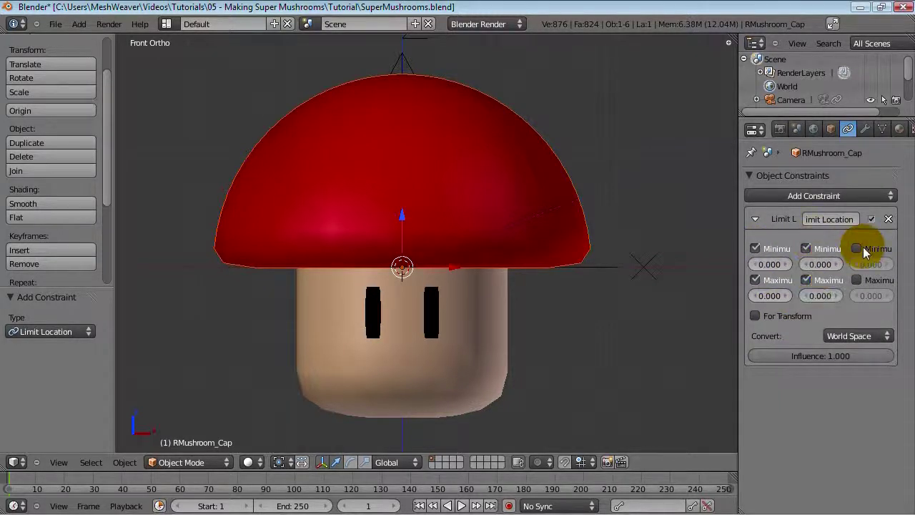
pyautogui.click(857, 280)
pyautogui.click(858, 336)
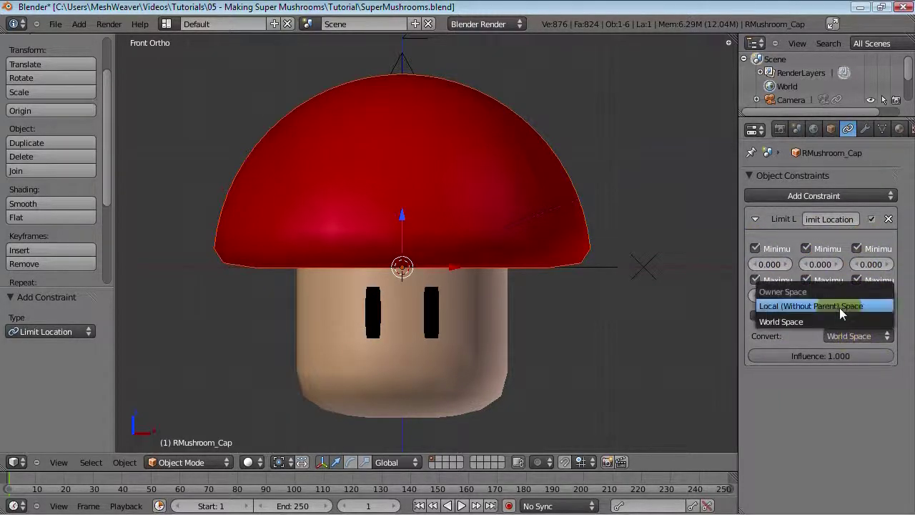
pyautogui.click(837, 310)
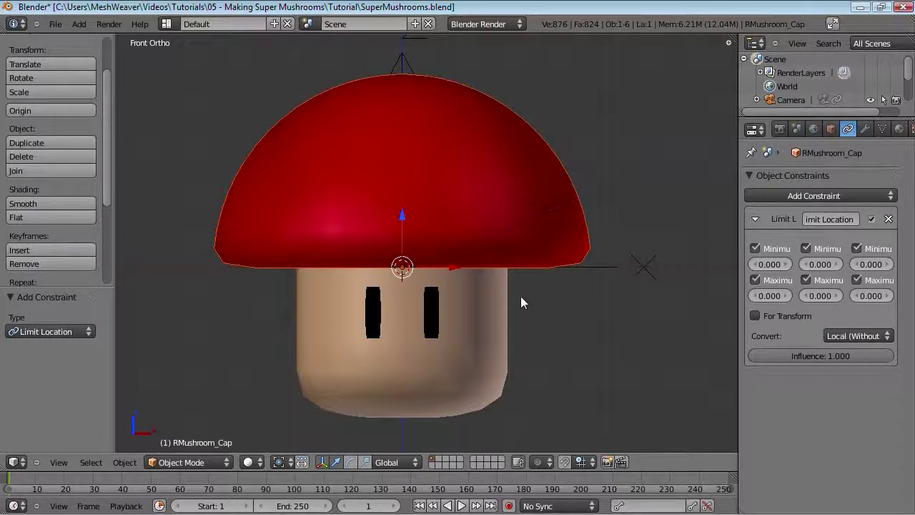
pyautogui.moveTo(464, 282); pyautogui.dragTo(471, 261, button='middle')
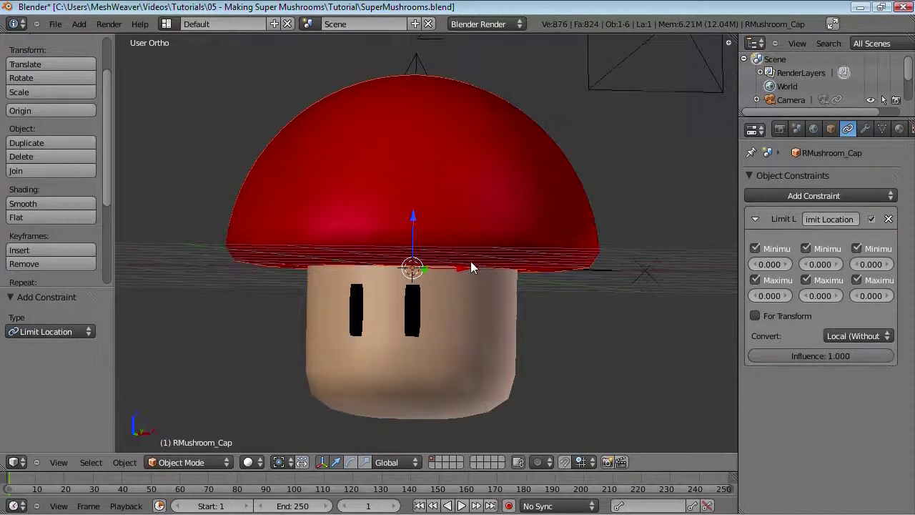
# From the front view, temporarily move the cap and rotate the stem and cap to check how the constraints behave
pyautogui.press('KP_1')
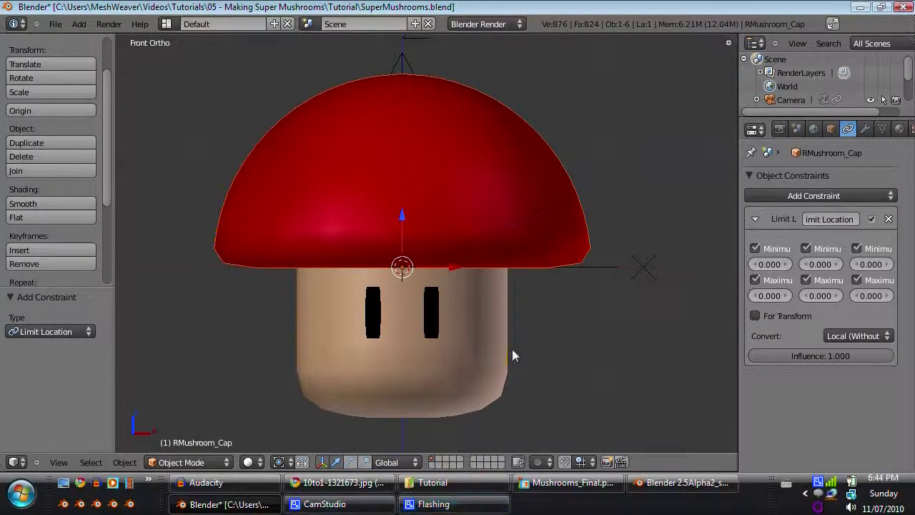
pyautogui.press('g')
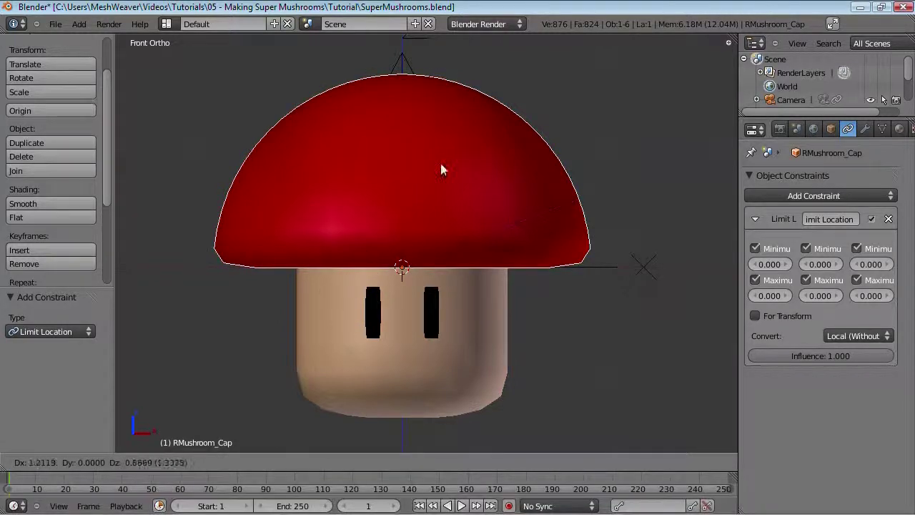
pyautogui.rightClick(458, 243)
pyautogui.rightClick(474, 361)
pyautogui.press('r')
pyautogui.rightClick(526, 347)
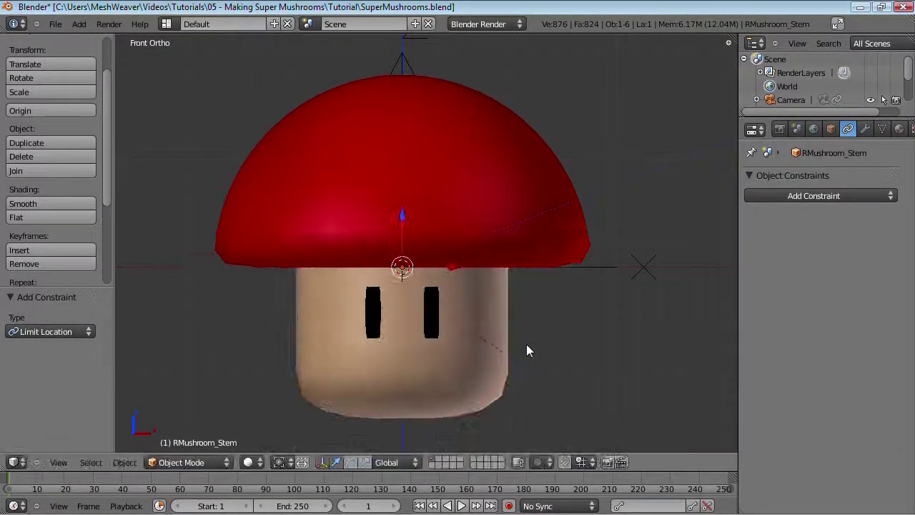
pyautogui.rightClick(528, 245)
pyautogui.press('r')
pyautogui.rightClick(443, 277)
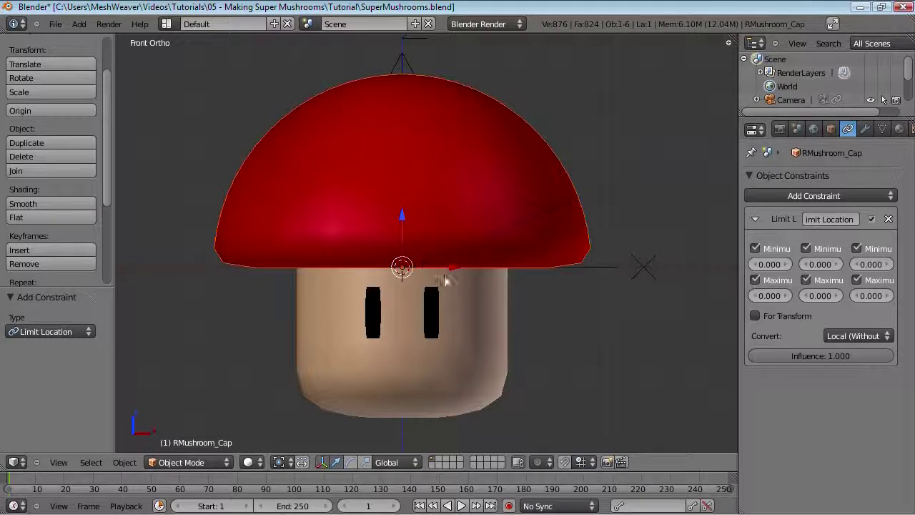
# Collapse the Limit Location constraint settings of the eyes and of the cap
pyautogui.rightClick(437, 322)
pyautogui.click(754, 219)
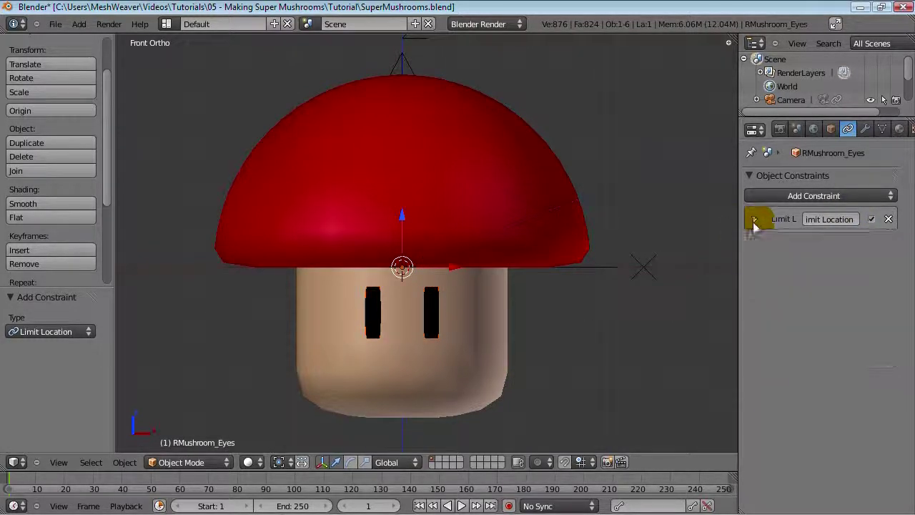
pyautogui.rightClick(526, 254)
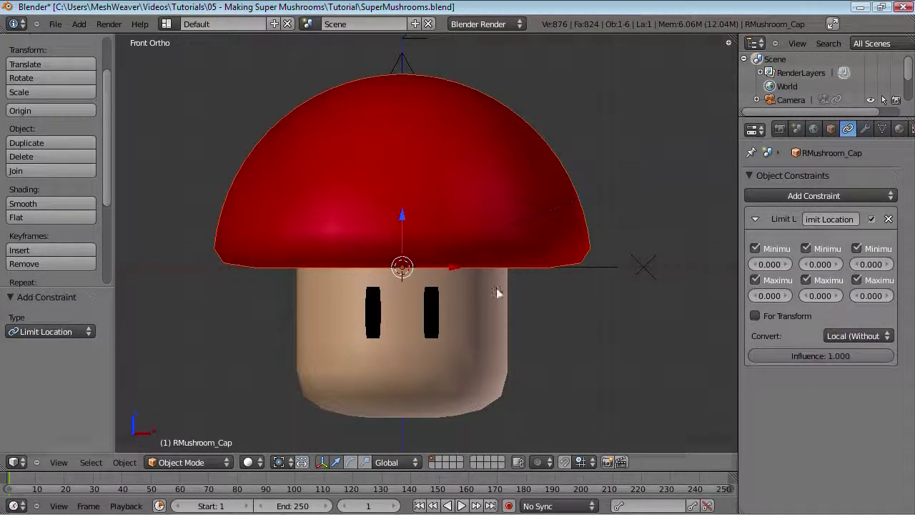
pyautogui.click(754, 218)
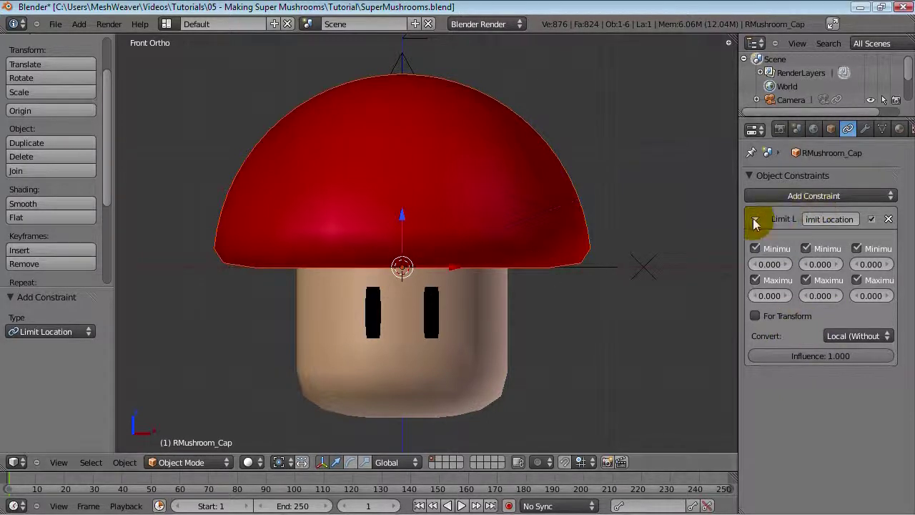
# Move the mushroom by its stem -4 units along the global X axis
pyautogui.scroll(-2, 398, 295)
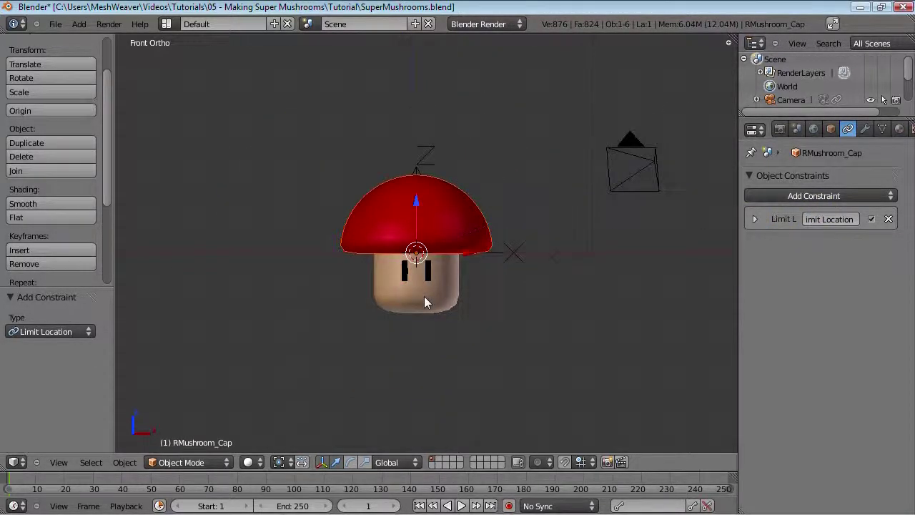
pyautogui.scroll(2, 424, 296)
pyautogui.rightClick(424, 296)
pyautogui.press('g')
pyautogui.press('x')
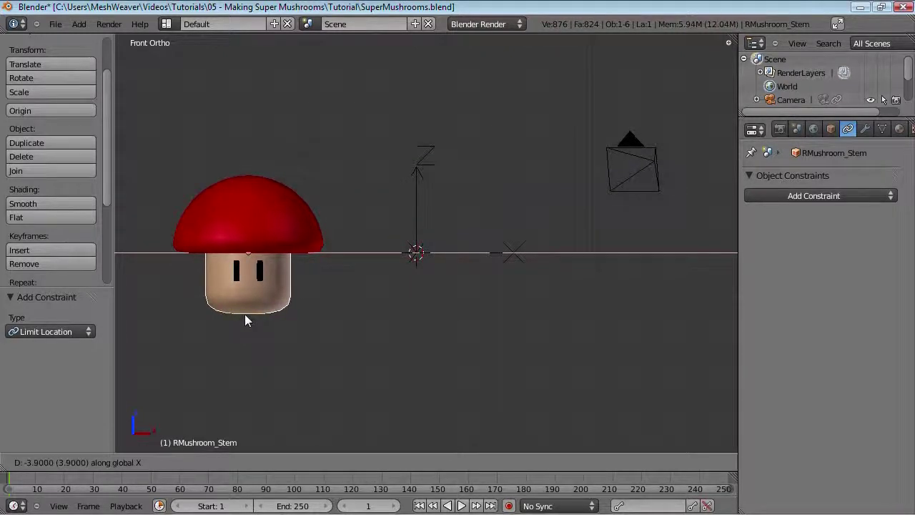
pyautogui.click(239, 321)
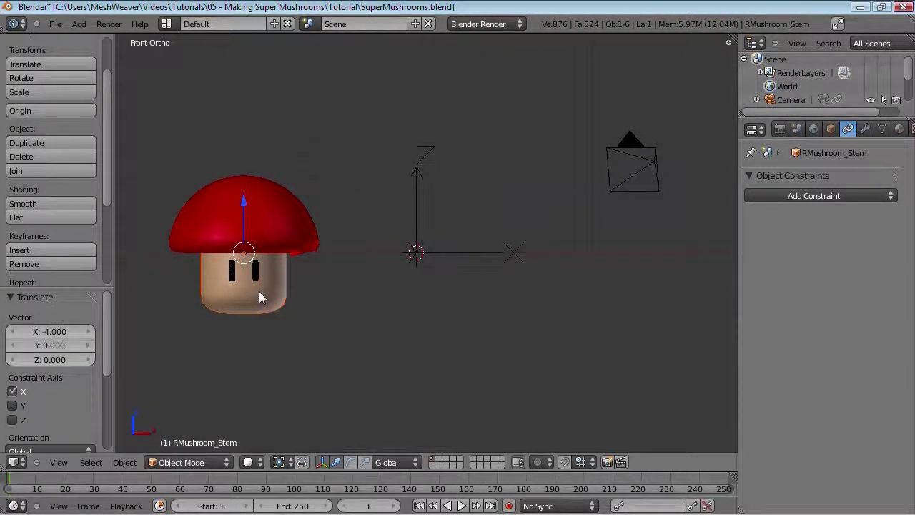
# Deselect everything and save the scene over the existing SuperMushrooms.blend file
pyautogui.press('a')
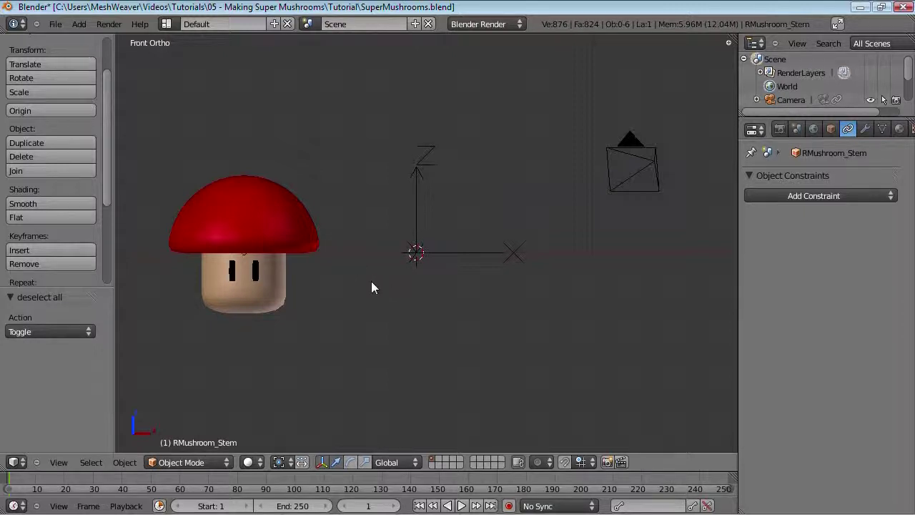
pyautogui.hotkey('ctrl', 's')
pyautogui.click(384, 294)
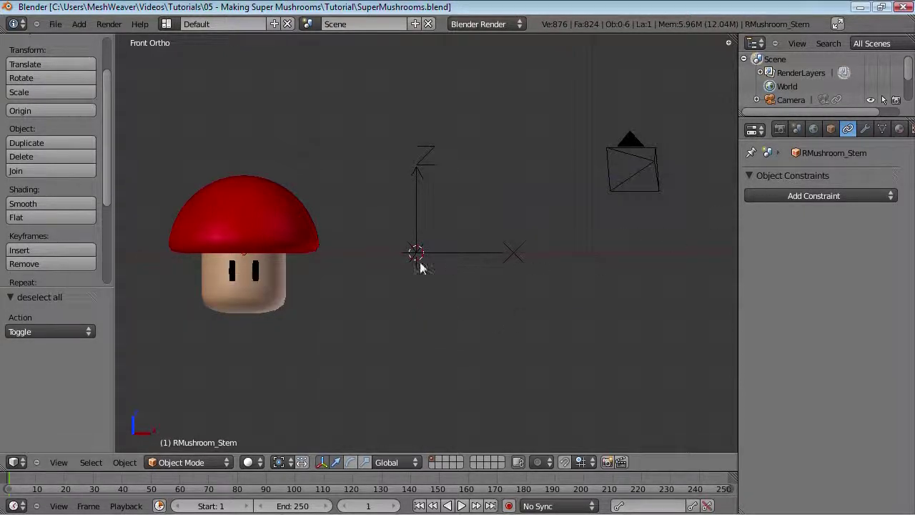
# Duplicate the whole mushroom (stem, eyes and cap) and offset the copy 4 units along X
pyautogui.scroll(-1, 313, 272)
pyautogui.press('b')
pyautogui.moveTo(193, 162); pyautogui.dragTo(335, 339)
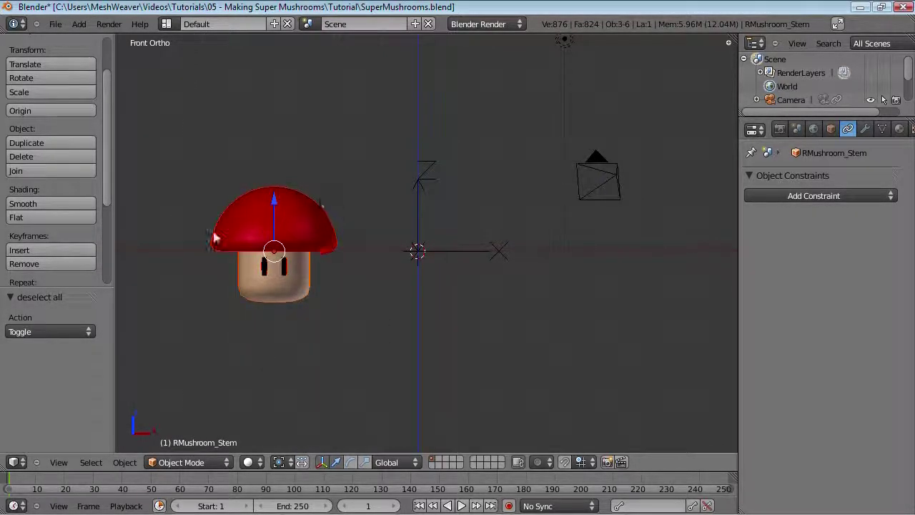
pyautogui.hotkey('shift', 'd')
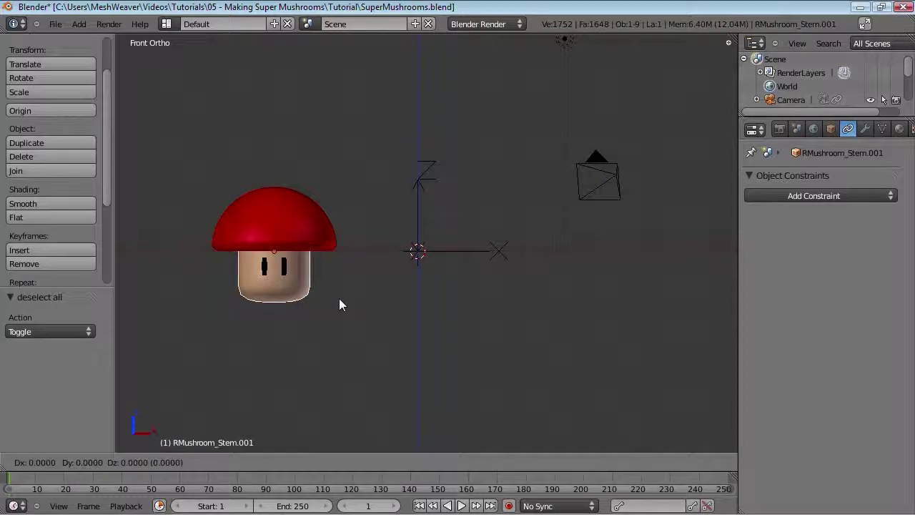
pyautogui.press('x')
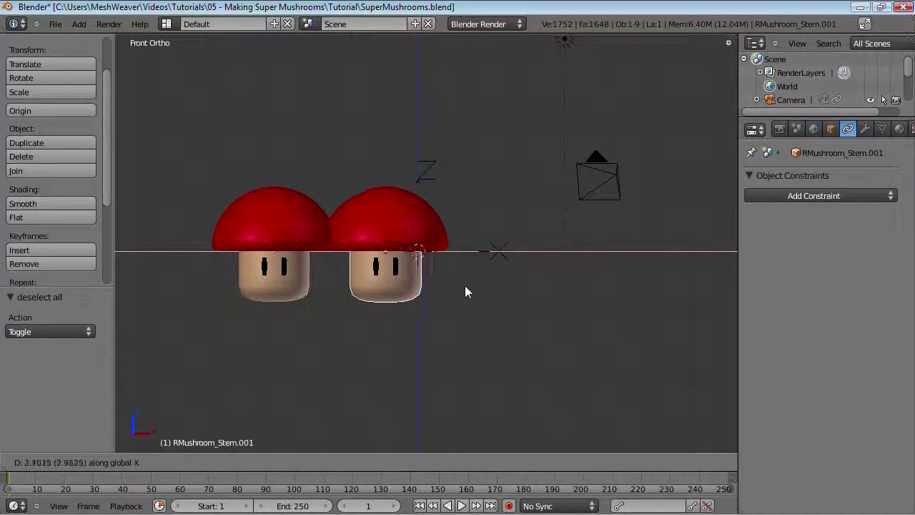
pyautogui.write('4')
pyautogui.press('Return')
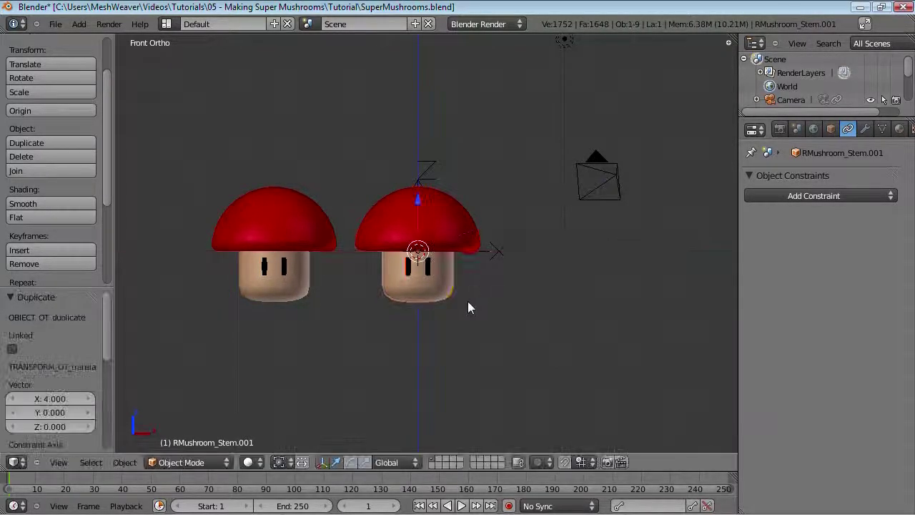
# Rename the duplicated stem object as GMushroom_Stem
pyautogui.scroll(5, 467, 301)
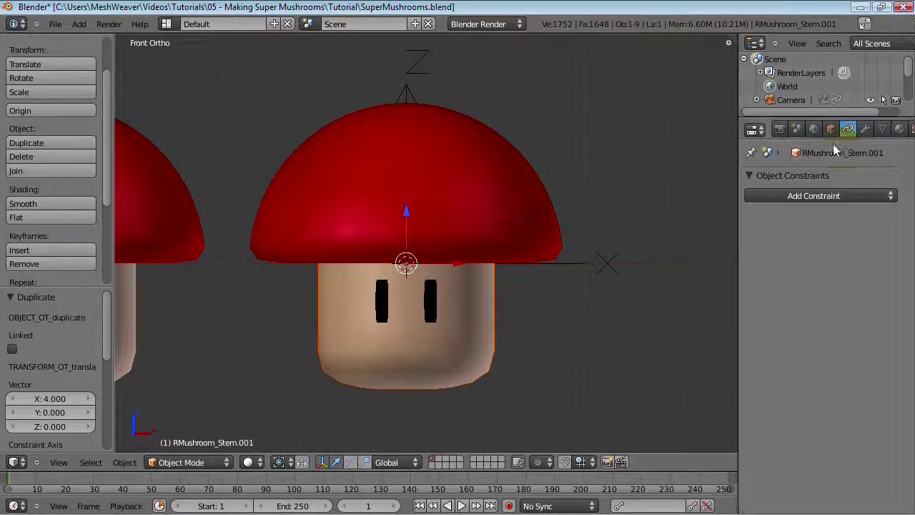
pyautogui.click(814, 129)
pyautogui.click(831, 129)
pyautogui.doubleClick(808, 179)
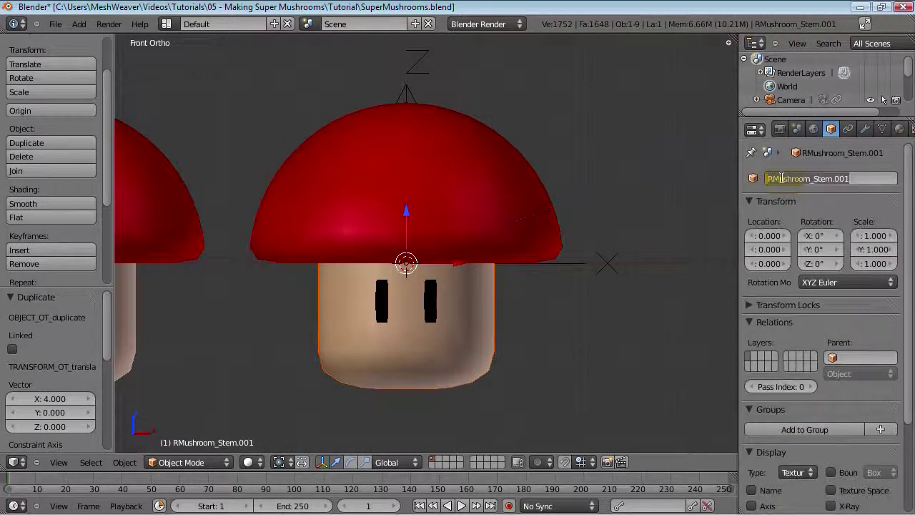
pyautogui.press('BackSpace')
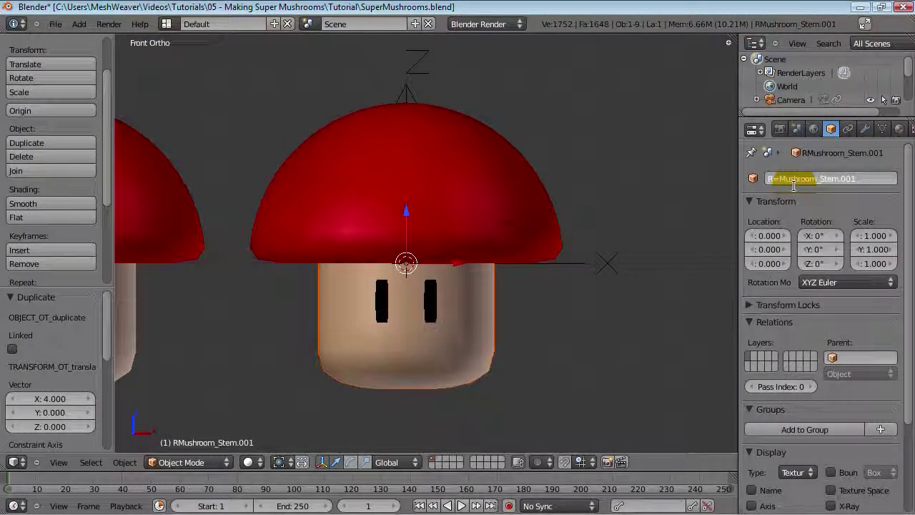
pyautogui.write('G')
pyautogui.press('BackSpace')
pyautogui.press('Return')
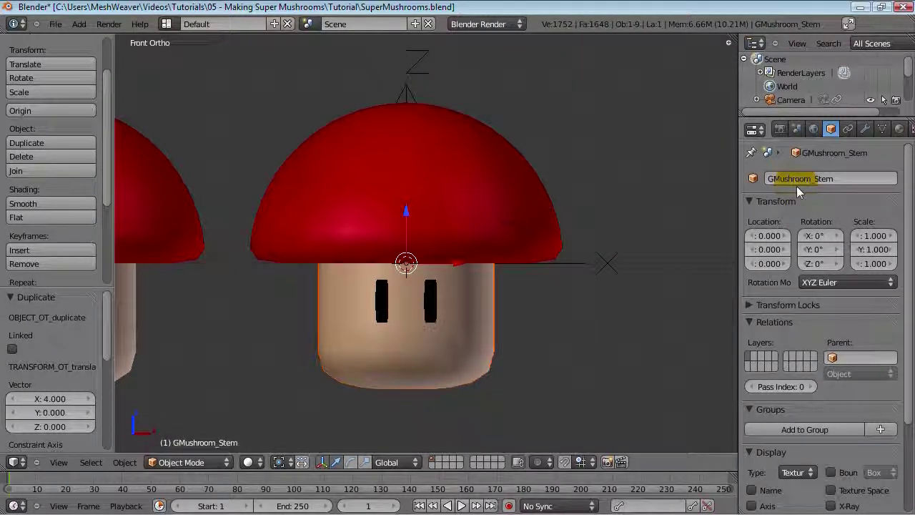
# Rename the duplicated eyes object as GMushroom_Eyes
pyautogui.click(882, 129)
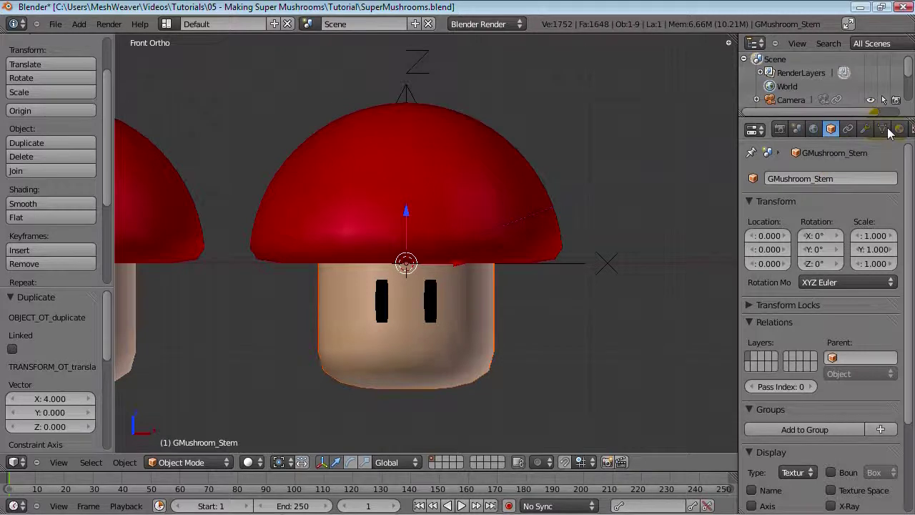
pyautogui.rightClick(432, 304)
pyautogui.click(831, 130)
pyautogui.click(859, 178)
pyautogui.press('BackSpace')
pyautogui.press('BackSpace')
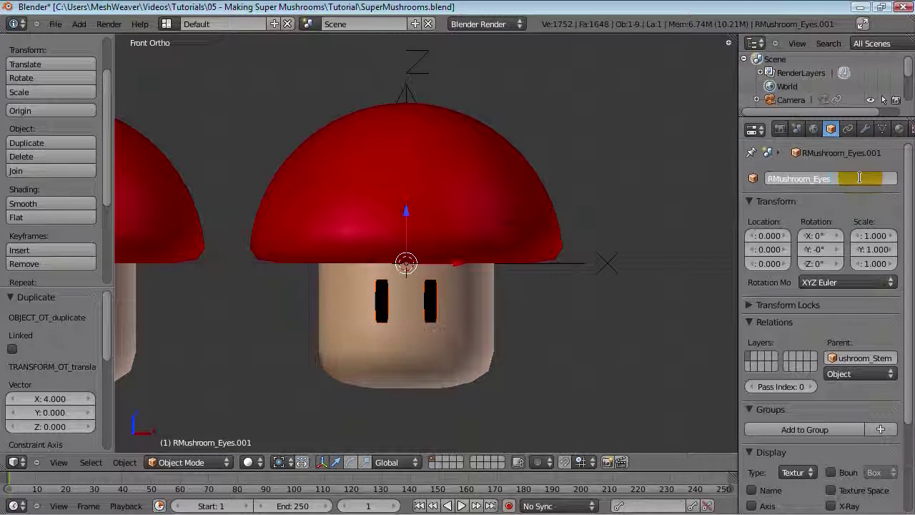
pyautogui.write('G')
pyautogui.press('Return')
# Rename the duplicated cap object as GMushroom_Cap
pyautogui.rightClick(542, 251)
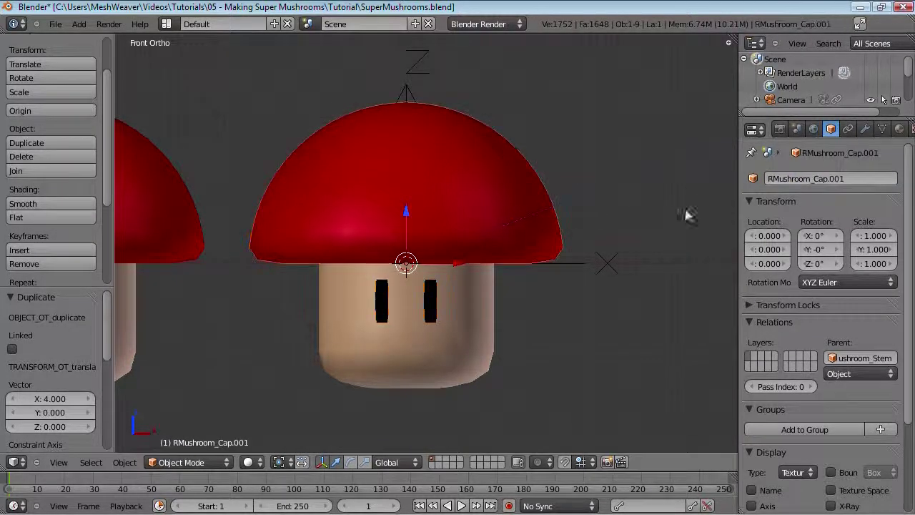
pyautogui.click(834, 184)
pyautogui.click(835, 184)
pyautogui.press('BackSpace')
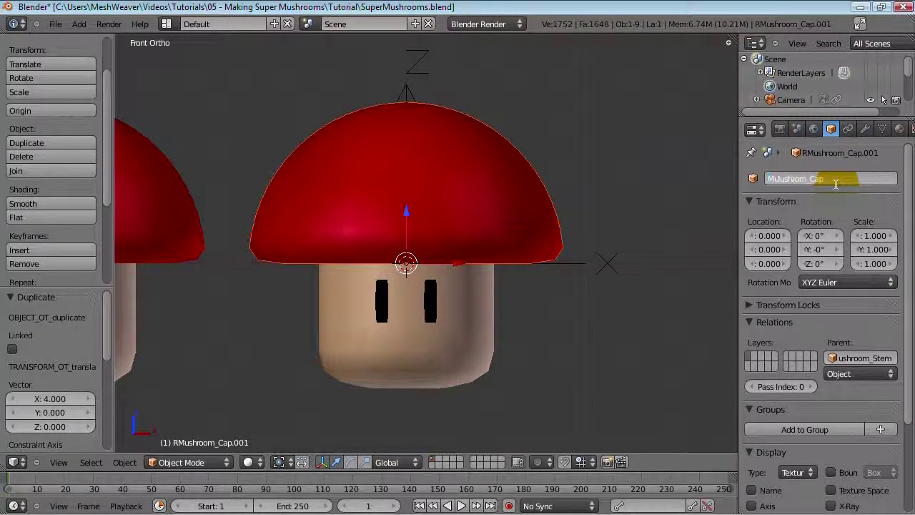
pyautogui.press('Home')
pyautogui.press('Delete')
pyautogui.write('G')
pyautogui.press('Return')
# Rename the duplicated eyes' mesh data to match their object name, GMushroom_Eyes
pyautogui.rightClick(429, 295)
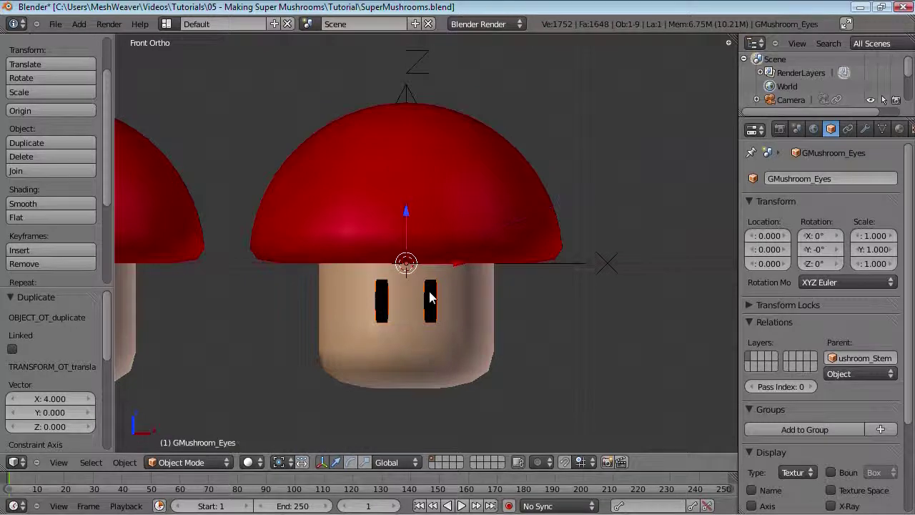
pyautogui.rightClick(449, 253)
pyautogui.rightClick(463, 323)
pyautogui.rightClick(433, 318)
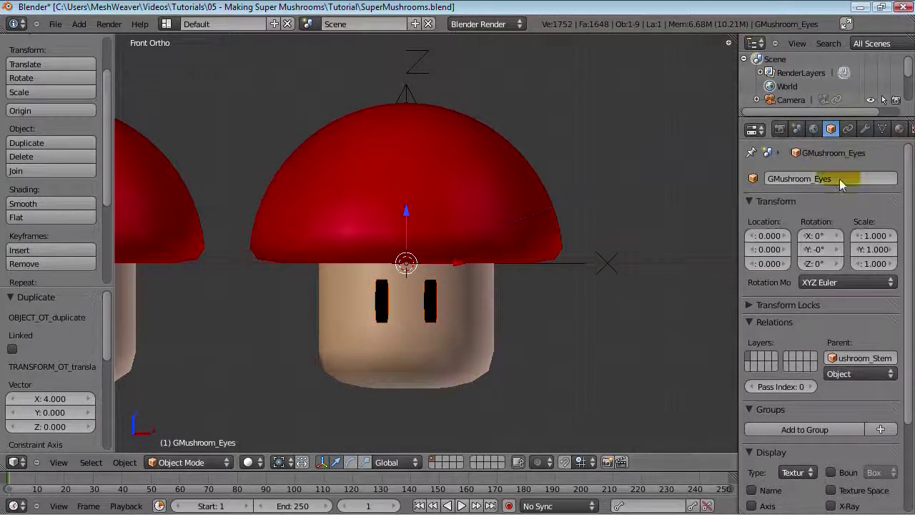
pyautogui.click(882, 129)
pyautogui.click(791, 178)
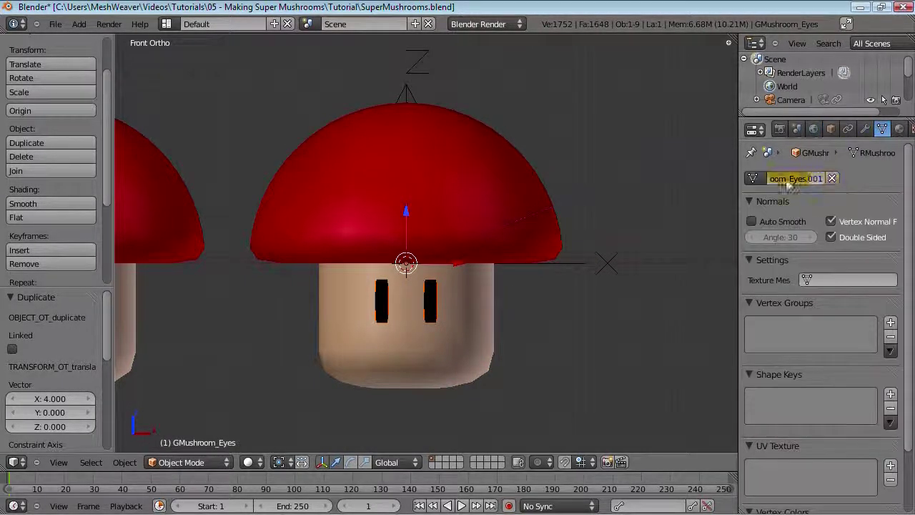
# Rename the duplicated stem's mesh data to match its object name, GMushroom_Stem
pyautogui.rightClick(473, 304)
pyautogui.click(831, 129)
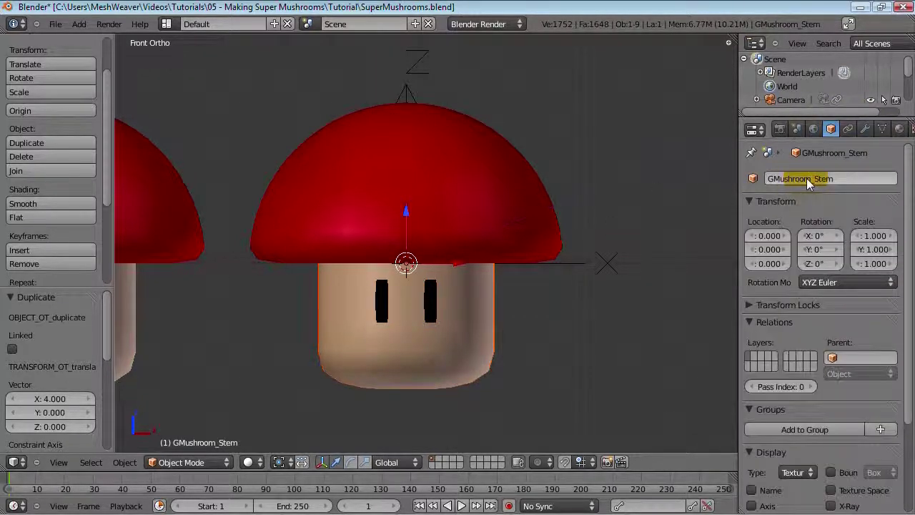
pyautogui.click(882, 129)
pyautogui.click(802, 178)
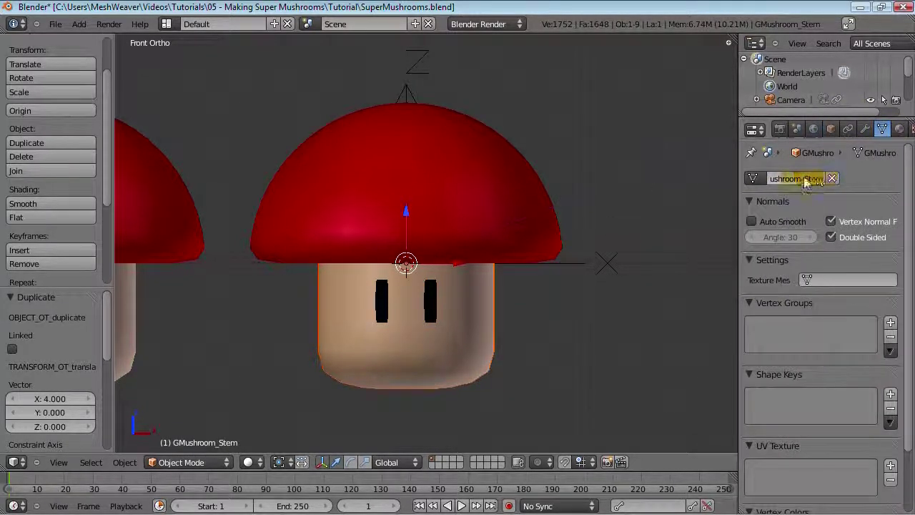
# Rename the duplicated cap's mesh data as GMushroom_Cap
pyautogui.rightClick(465, 239)
pyautogui.click(831, 129)
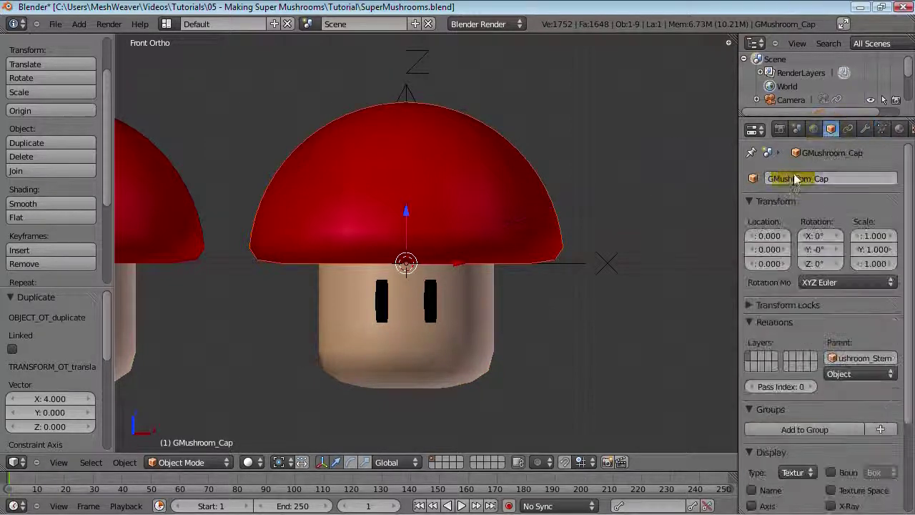
pyautogui.click(882, 129)
pyautogui.click(802, 179)
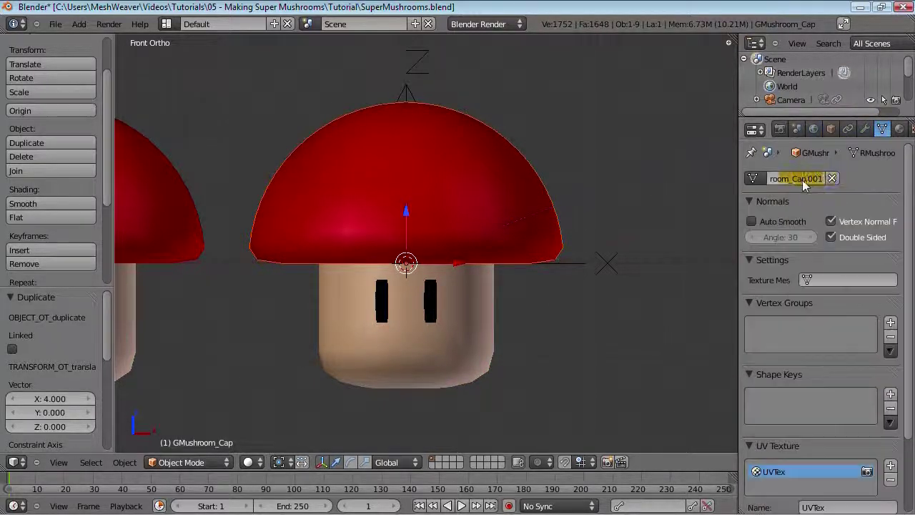
pyautogui.write('GMushroom_Cap')
pyautogui.press('Return')
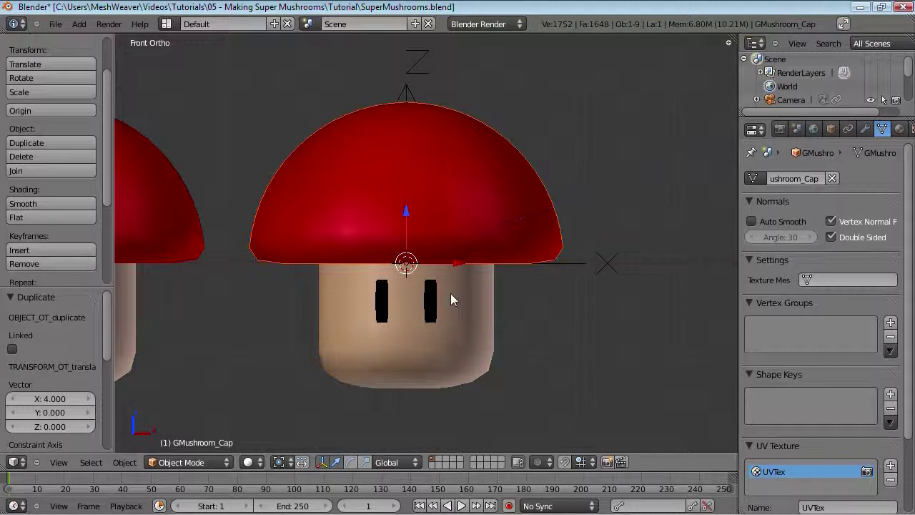
# Make the RMushroom_Cap material on the duplicated cap a single-user copy, independent of the original mushroom's cap
pyautogui.scroll(-3, 450, 294)
pyautogui.press('a')
pyautogui.keyDown('shift'); pyautogui.moveTo(324, 268); pyautogui.dragTo(415, 265, button='middle'); pyautogui.keyUp('shift')
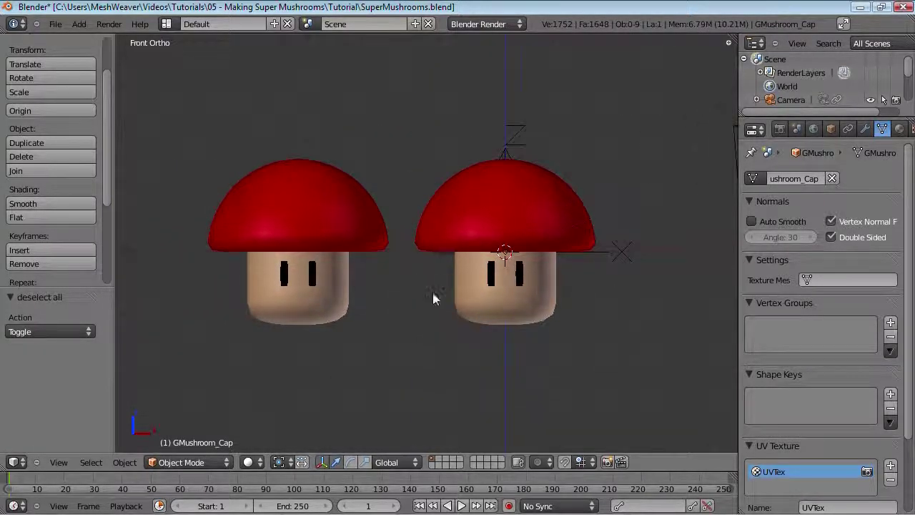
pyautogui.scroll(4, 436, 301)
pyautogui.rightClick(439, 255)
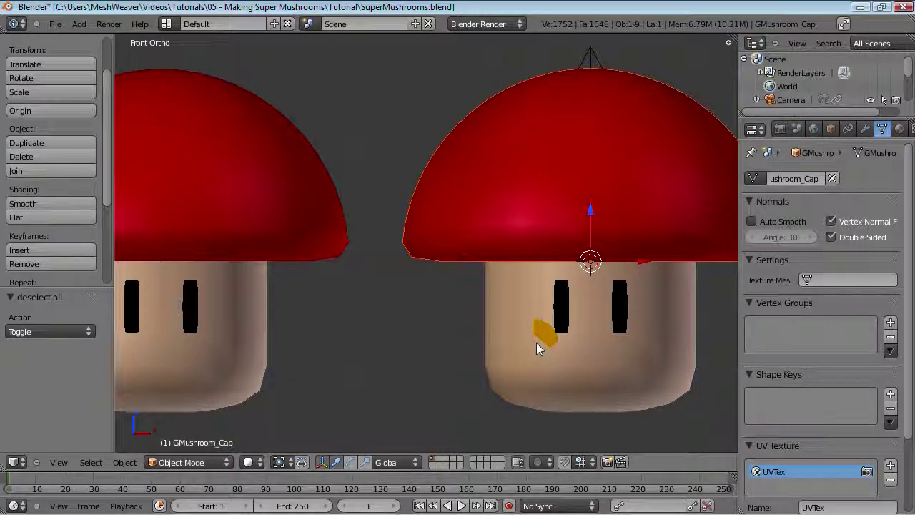
pyautogui.keyDown('shift'); pyautogui.moveTo(589, 257); pyautogui.dragTo(479, 277, button='middle'); pyautogui.keyUp('shift')
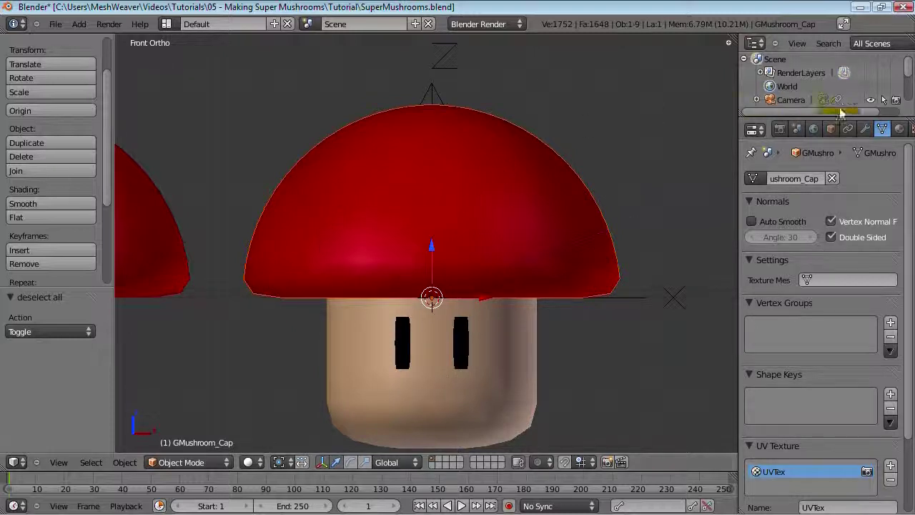
pyautogui.scroll(-3, 856, 131)
pyautogui.click(848, 129)
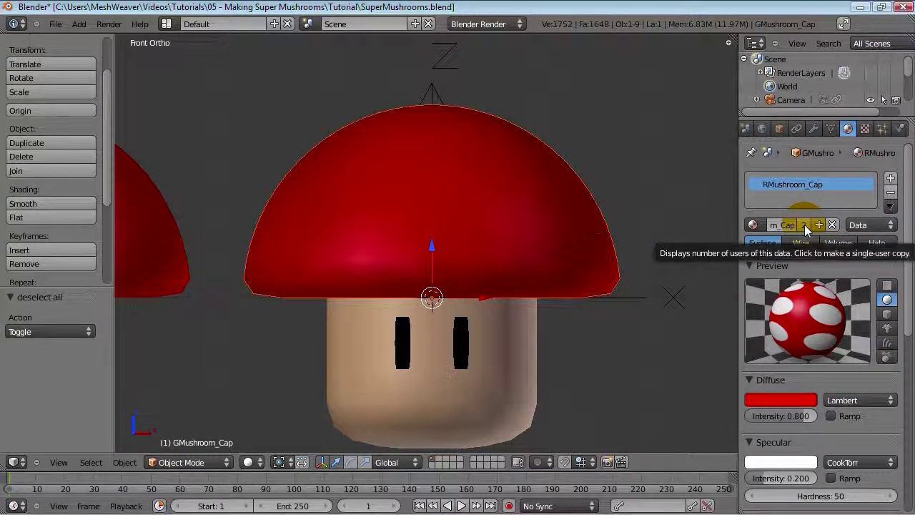
pyautogui.scroll(-2, 334, 200)
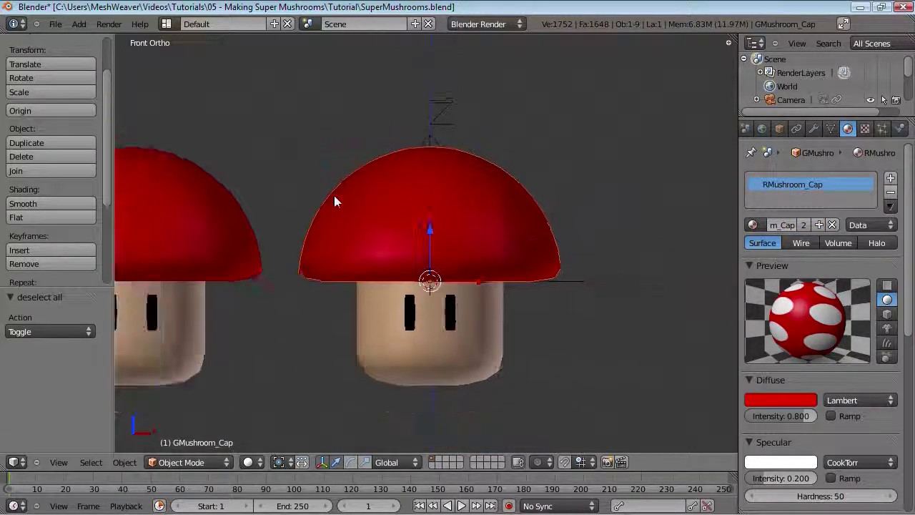
pyautogui.scroll(2, 725, 236)
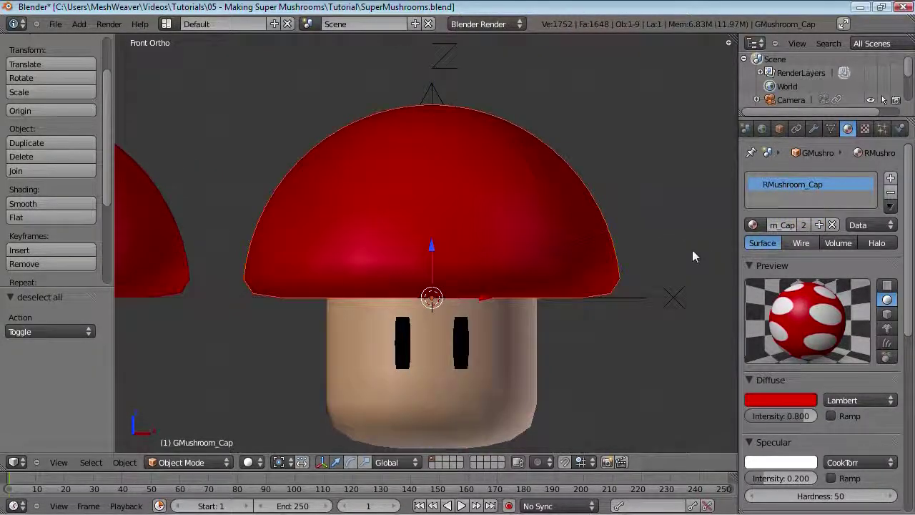
pyautogui.click(805, 224)
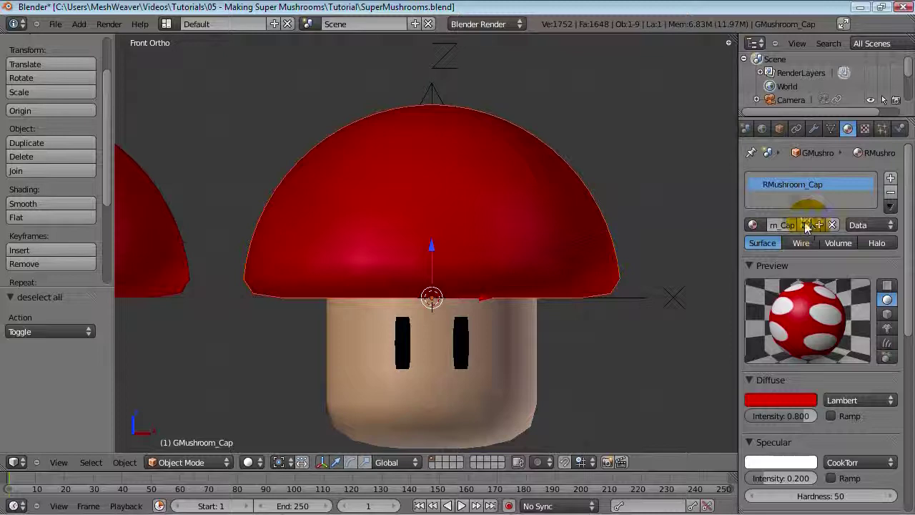
pyautogui.click(804, 223)
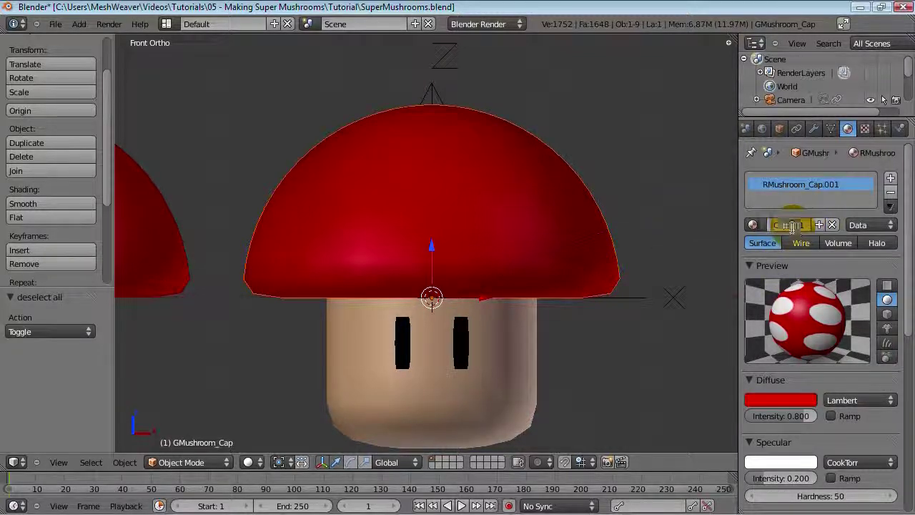